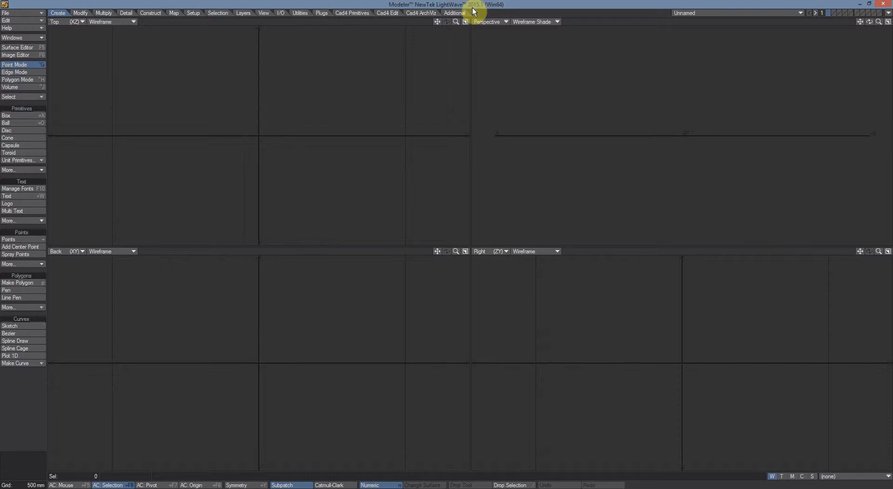
# Load C3_retopo.obj from the temp folder on the C: drive and fit it in all views.
pyautogui.click(11, 12)
pyautogui.click(37, 20)
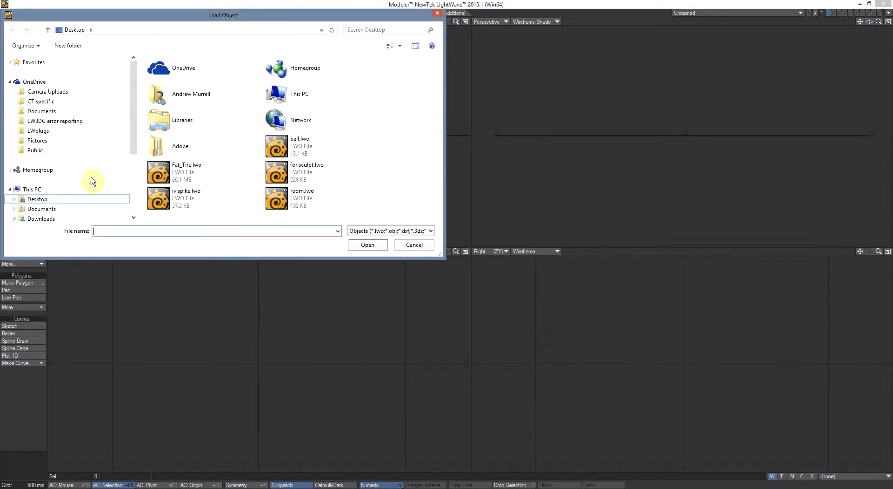
pyautogui.moveTo(134, 91); pyautogui.dragTo(126, 142)
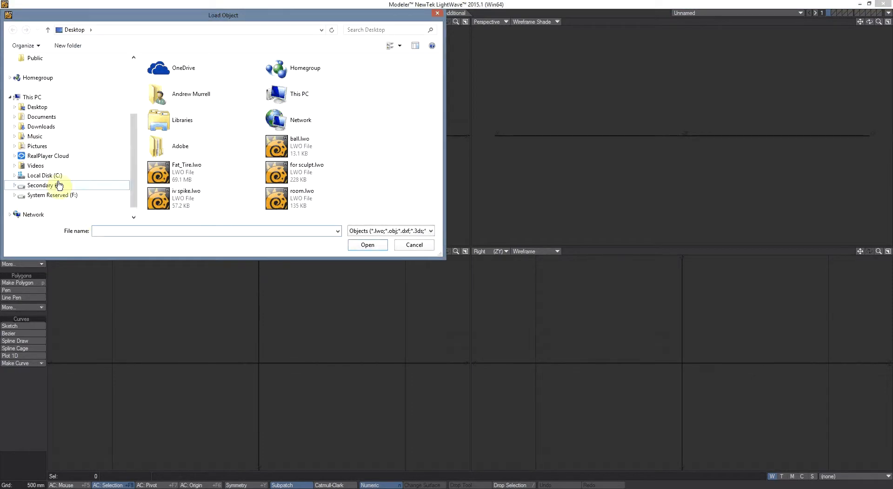
pyautogui.click(15, 175)
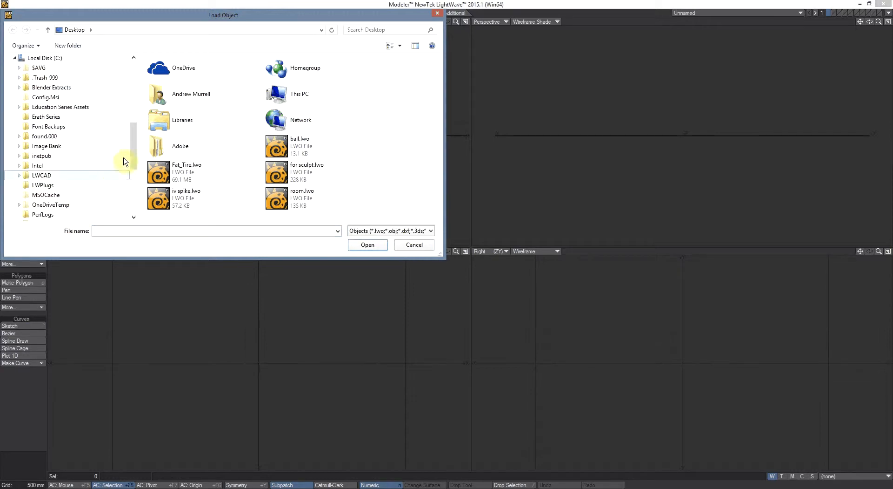
pyautogui.moveTo(132, 139); pyautogui.dragTo(130, 191)
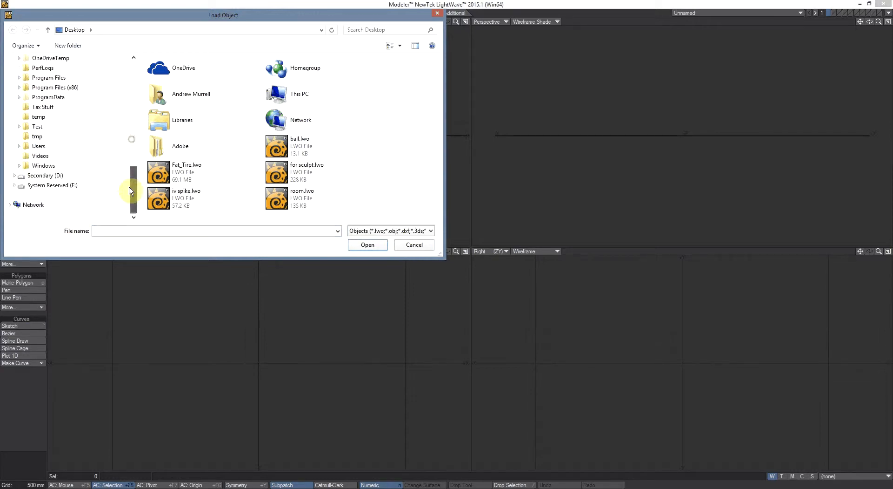
pyautogui.click(55, 117)
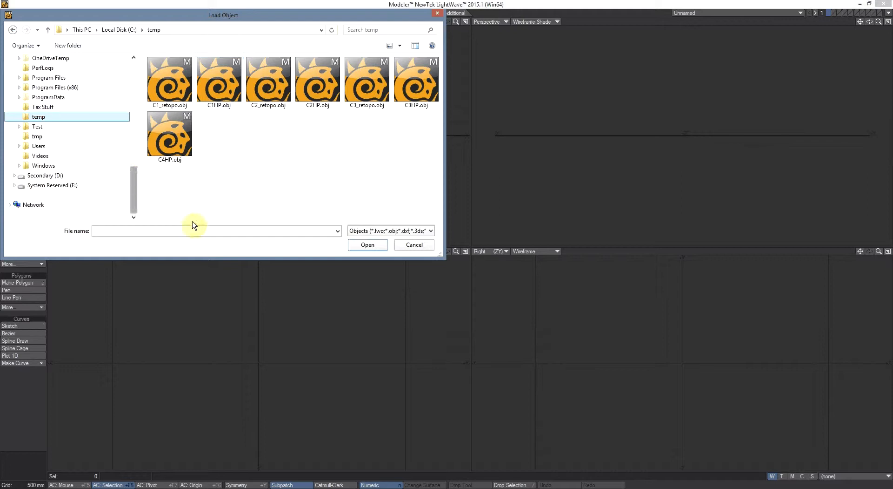
pyautogui.click(368, 86)
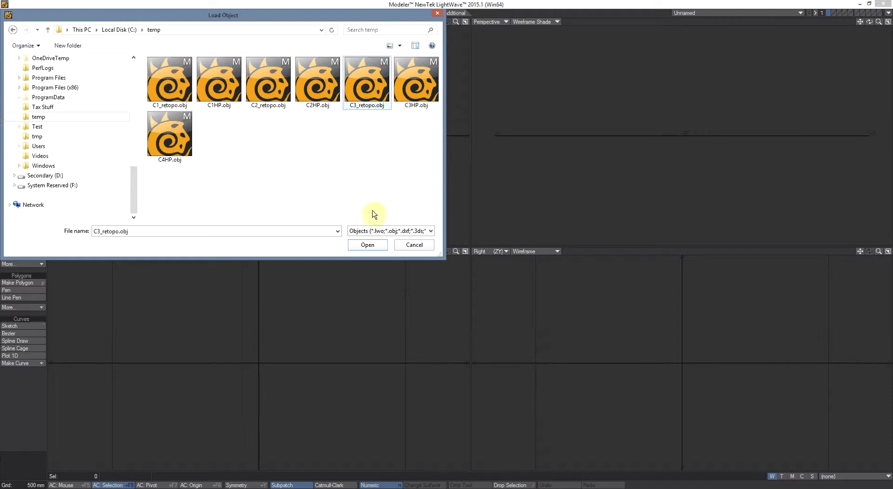
pyautogui.click(368, 243)
pyautogui.press('a')
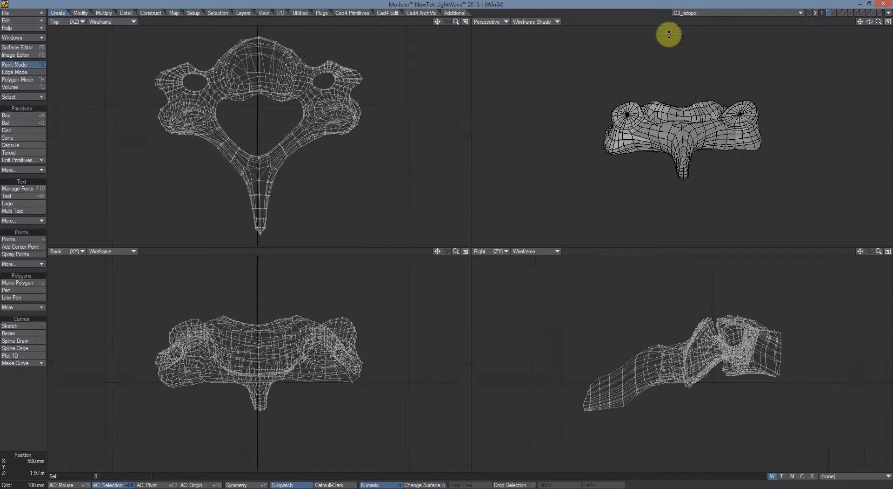
# Convert the whole C3 vertebra mesh to subpatches.
pyautogui.moveTo(869, 22); pyautogui.dragTo(455, 247)
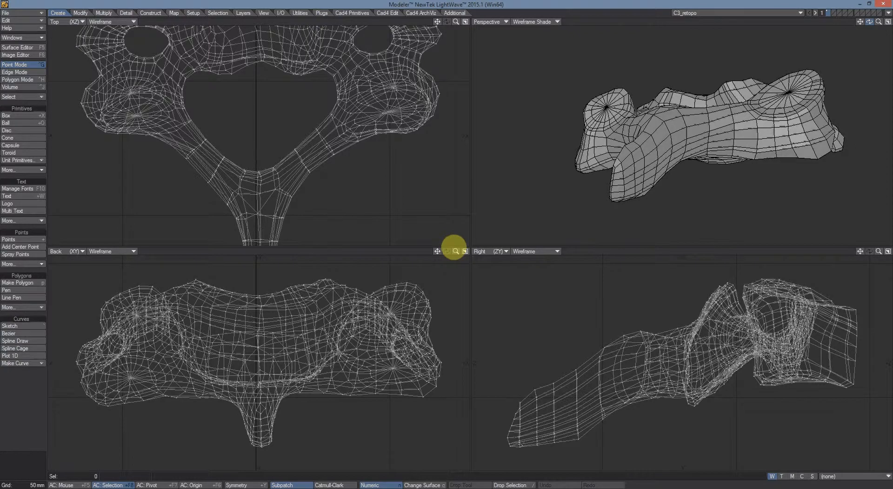
pyautogui.moveTo(455, 247); pyautogui.dragTo(454, 247)
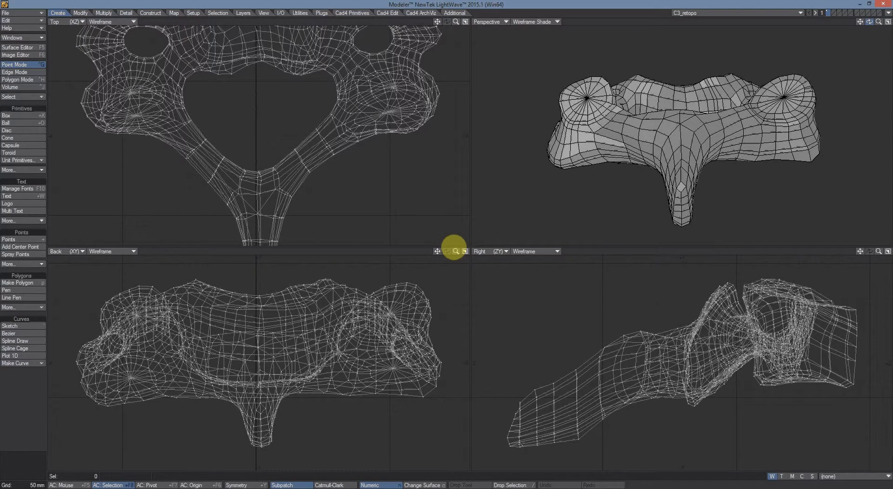
pyautogui.moveTo(454, 248); pyautogui.dragTo(454, 247)
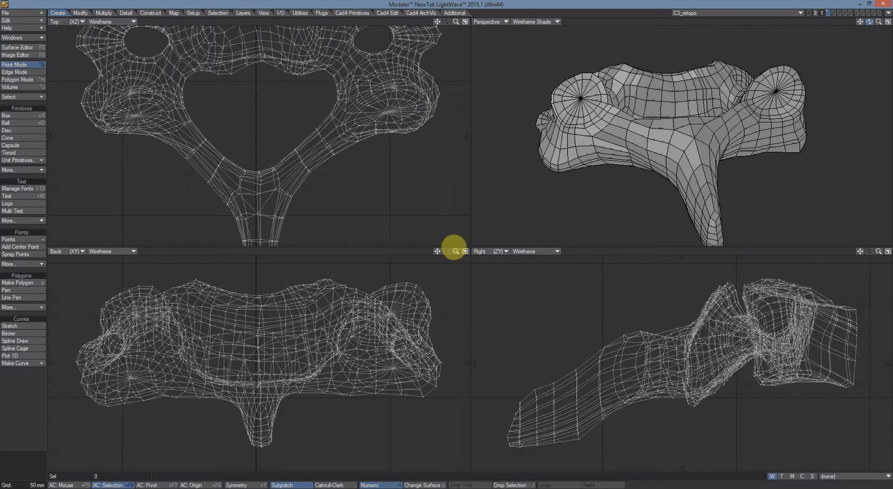
pyautogui.moveTo(454, 247); pyautogui.dragTo(454, 247)
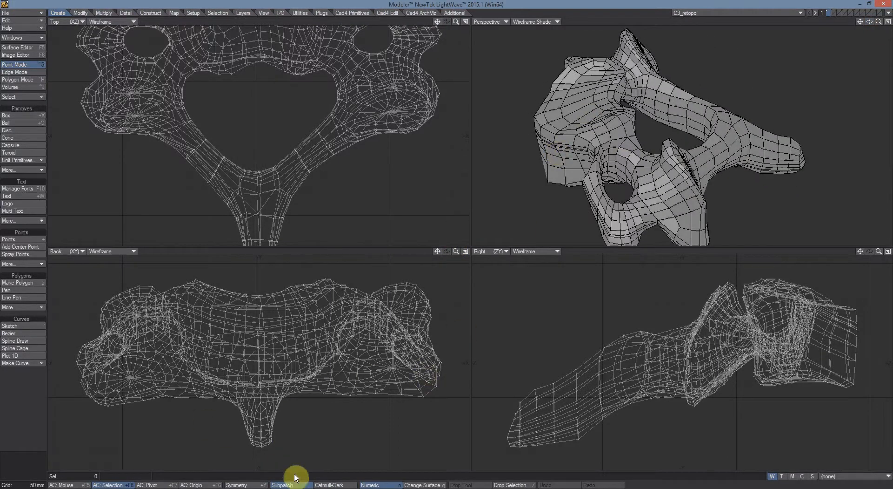
pyautogui.press('Tab')
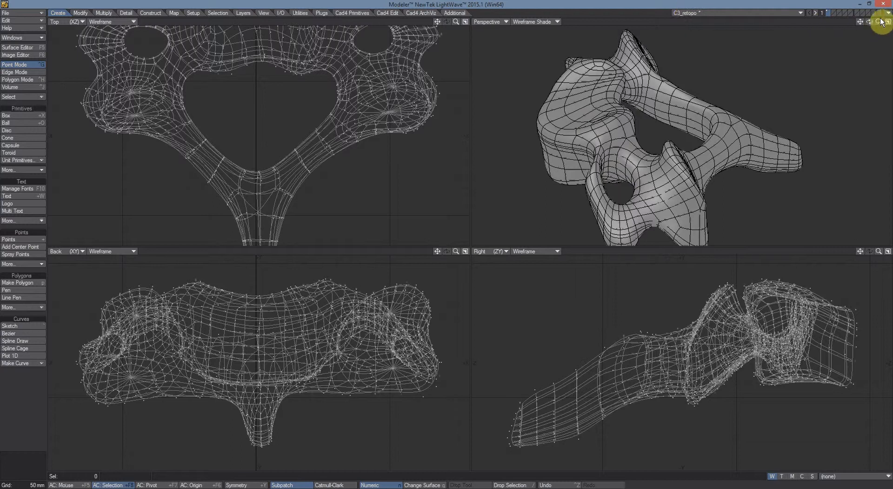
# Examine the vertebra's surface in Smooth Shade from several angles, and return the perspective view to Wireframe Shade.
pyautogui.moveTo(870, 21); pyautogui.dragTo(564, 21)
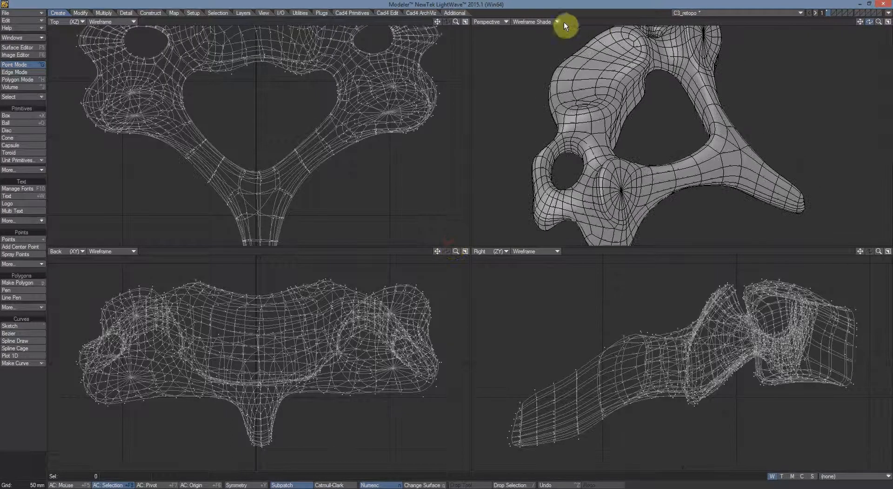
pyautogui.click(558, 22)
pyautogui.click(542, 54)
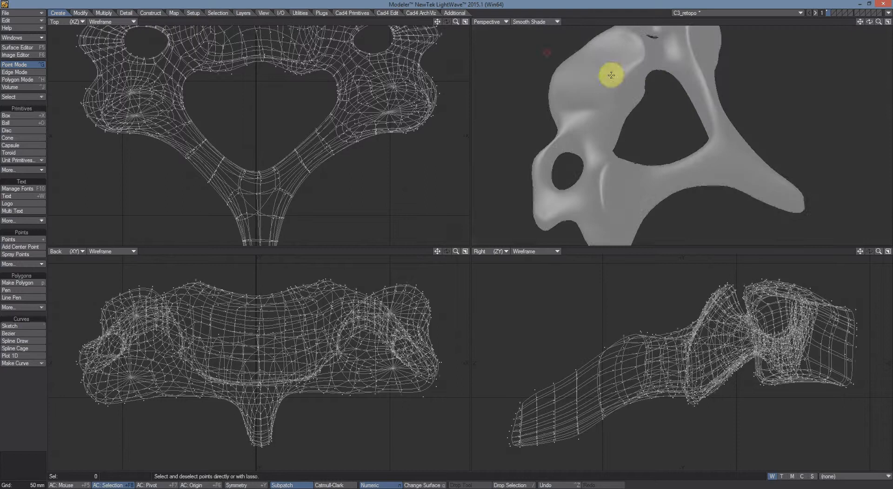
pyautogui.moveTo(869, 22); pyautogui.dragTo(448, 240)
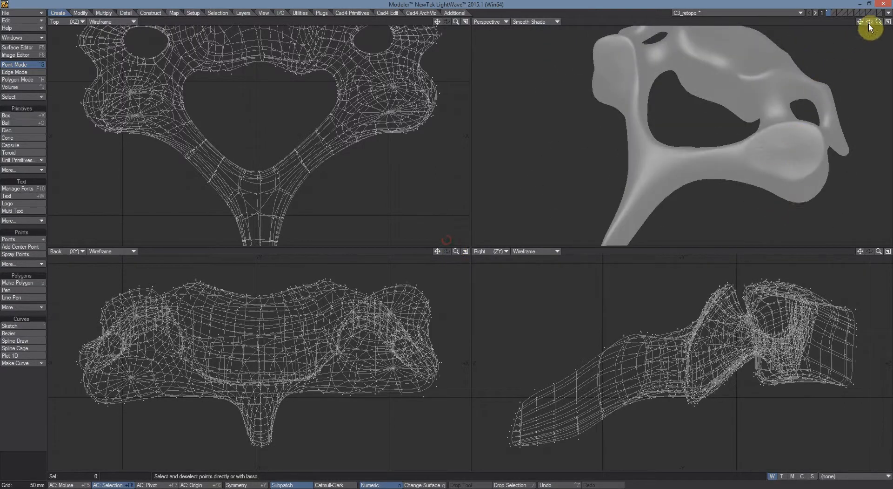
pyautogui.moveTo(869, 21); pyautogui.dragTo(455, 247)
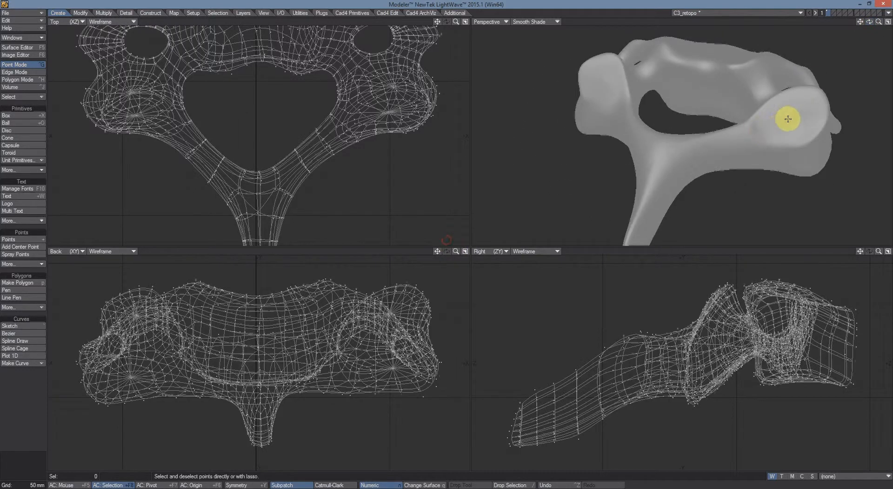
pyautogui.click(535, 21)
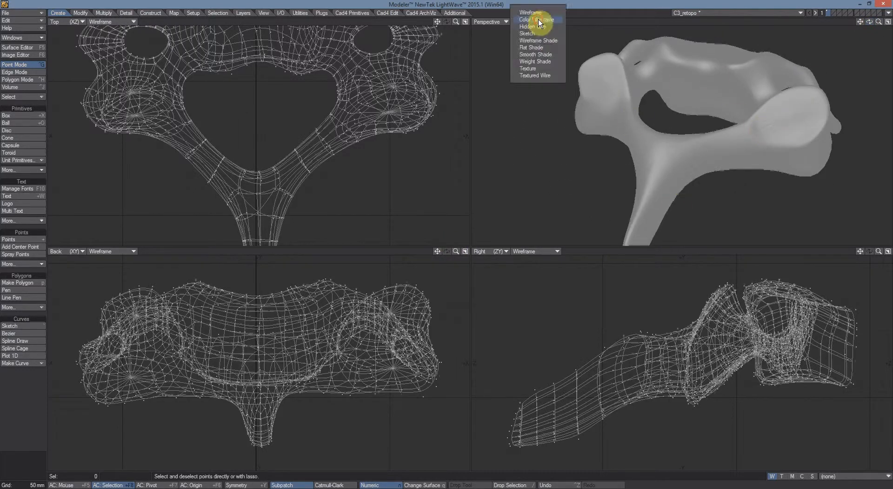
pyautogui.click(538, 40)
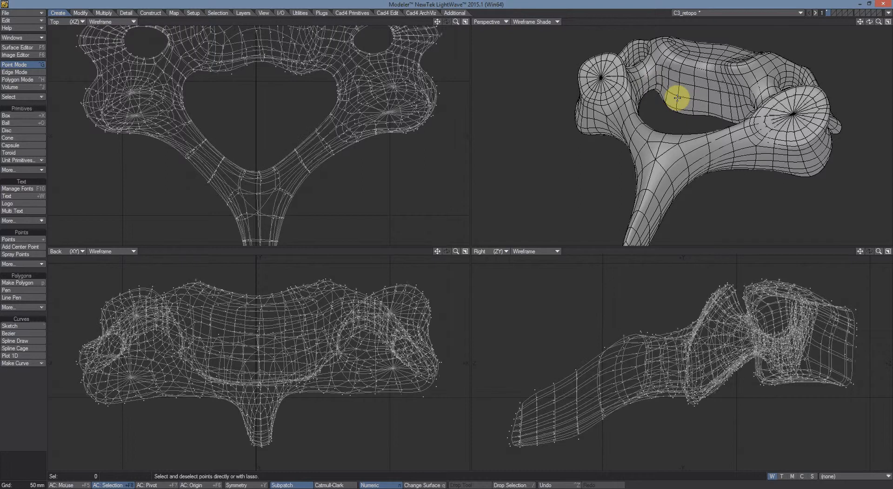
# Maximise the perspective view and examine the vertebra's mesh topology from the front, back and sides.
pyautogui.press('KP_0')
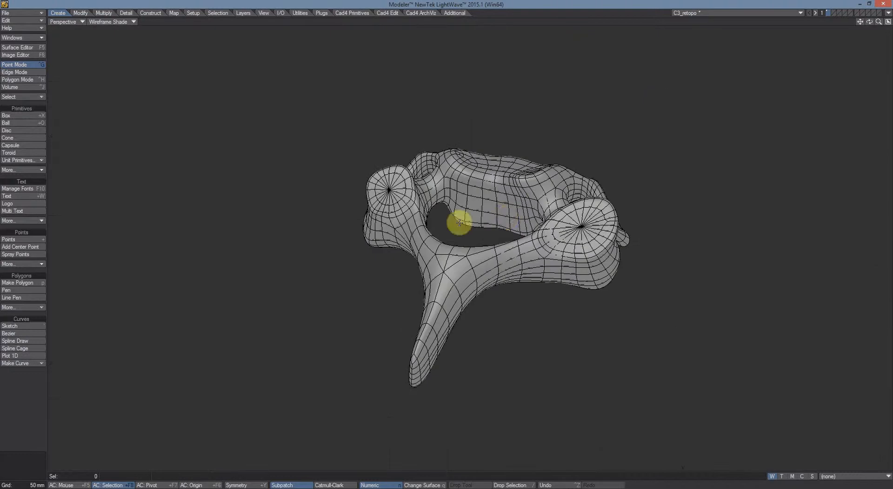
pyautogui.scroll(2, 507, 218)
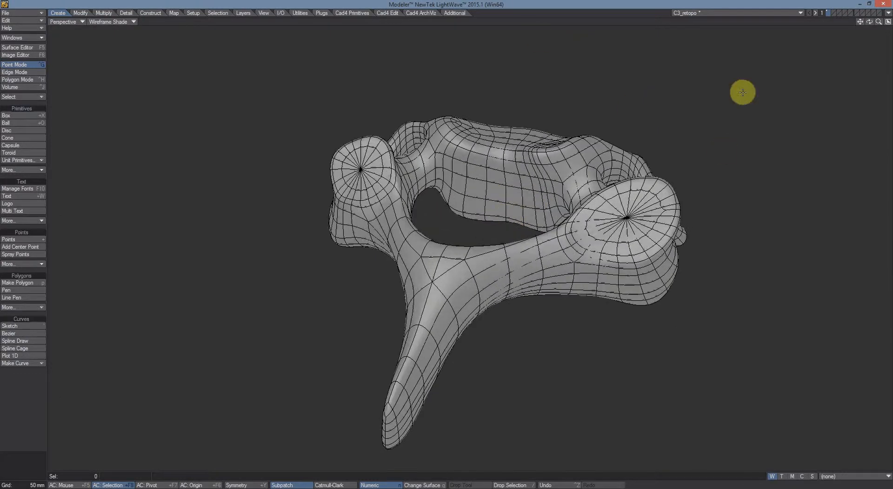
pyautogui.moveTo(870, 22); pyautogui.dragTo(453, 247)
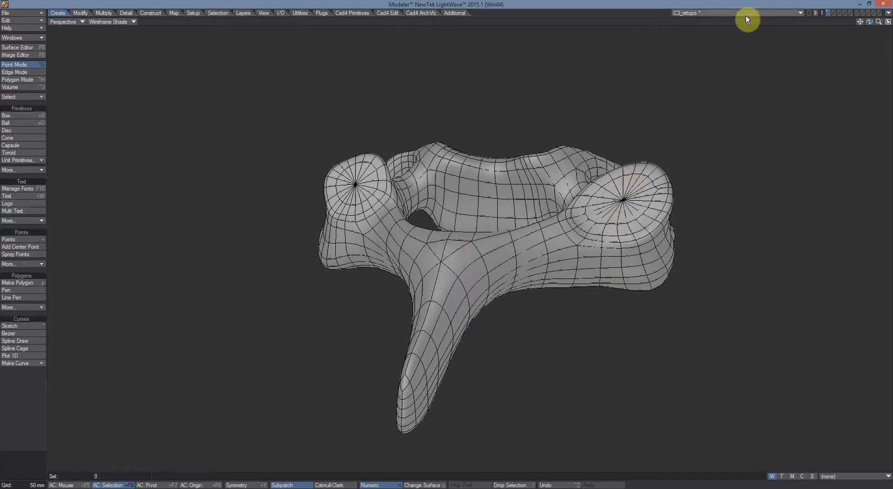
pyautogui.moveTo(870, 22); pyautogui.dragTo(712, 232)
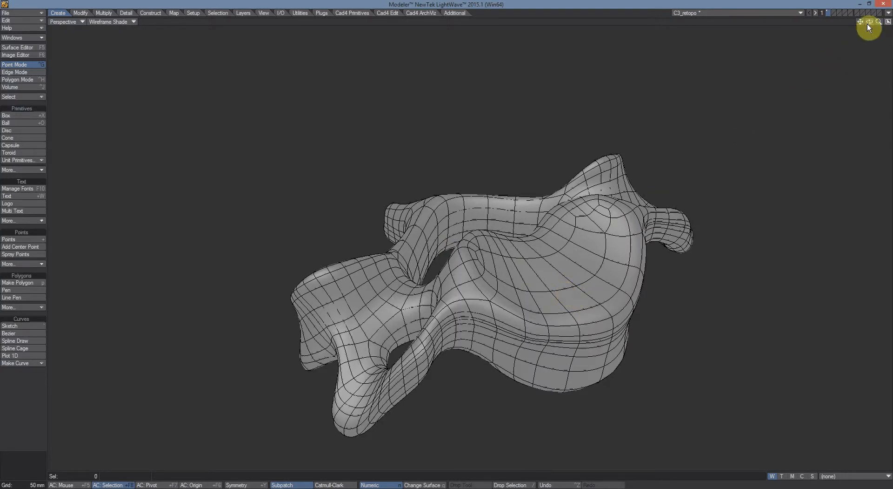
pyautogui.moveTo(868, 22); pyautogui.dragTo(525, 243)
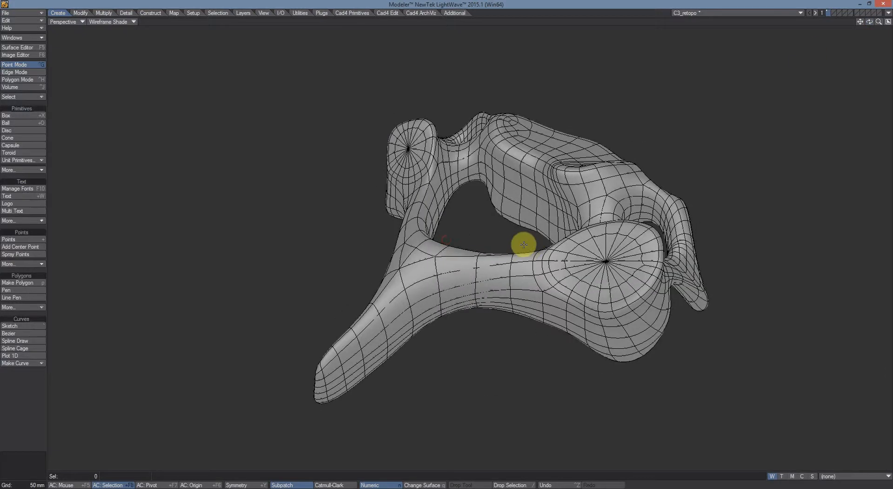
# Rename the object's Default surface to C3_surf in the Surface Editor.
pyautogui.press('F5')
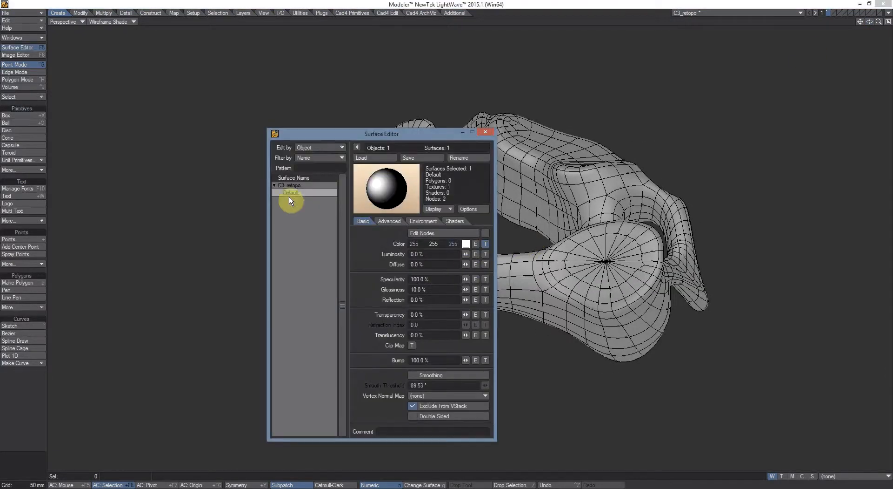
pyautogui.rightClick(289, 194)
pyautogui.click(288, 260)
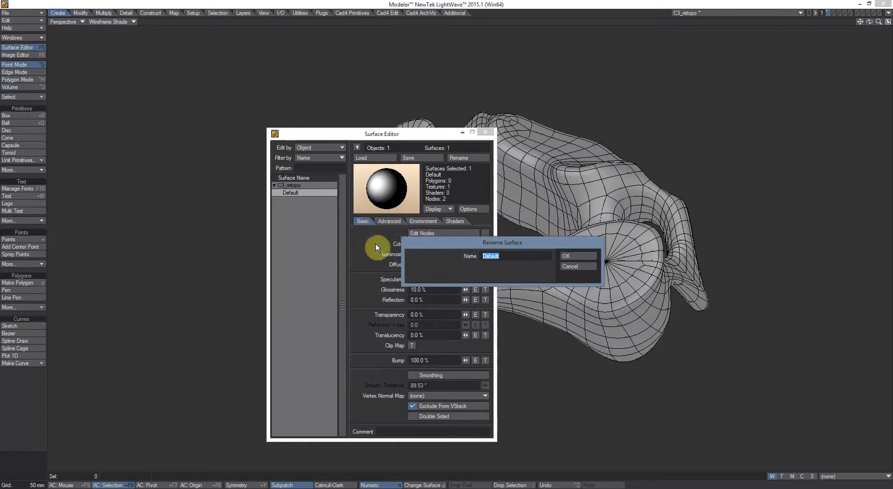
pyautogui.write('C#')
pyautogui.press('BackSpace')
pyautogui.write('3_surf')
pyautogui.press('Return')
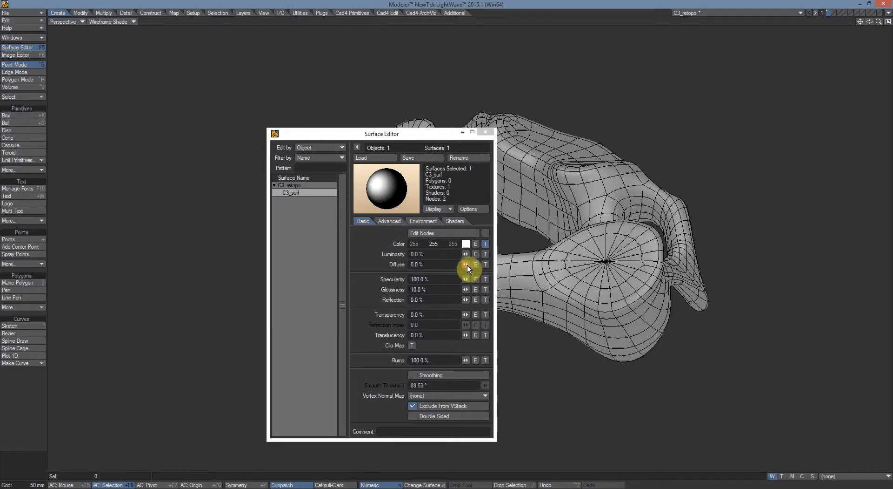
# Set the C3_surf surface's diffuse to 100%, specularity to 14% and glossiness to 19.5%.
pyautogui.moveTo(467, 265); pyautogui.dragTo(512, 265)
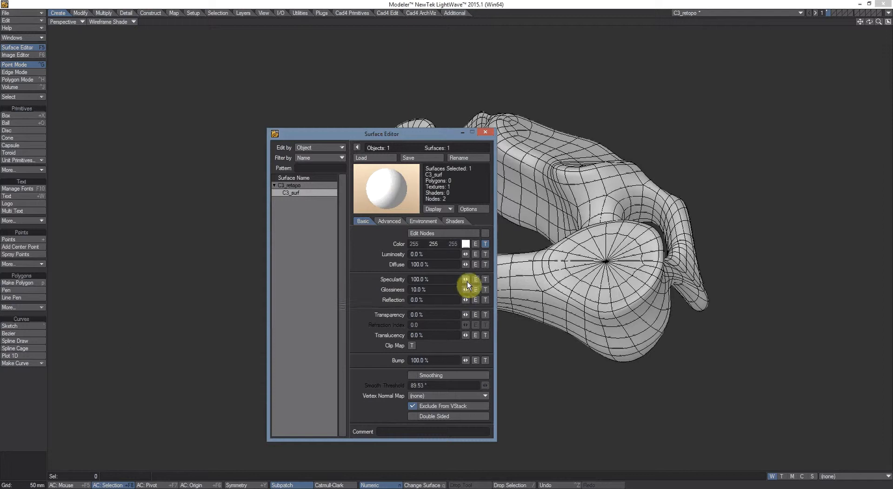
pyautogui.click(433, 279)
pyautogui.write('14')
pyautogui.press('Tab')
pyautogui.write('19.5')
pyautogui.press('Tab')
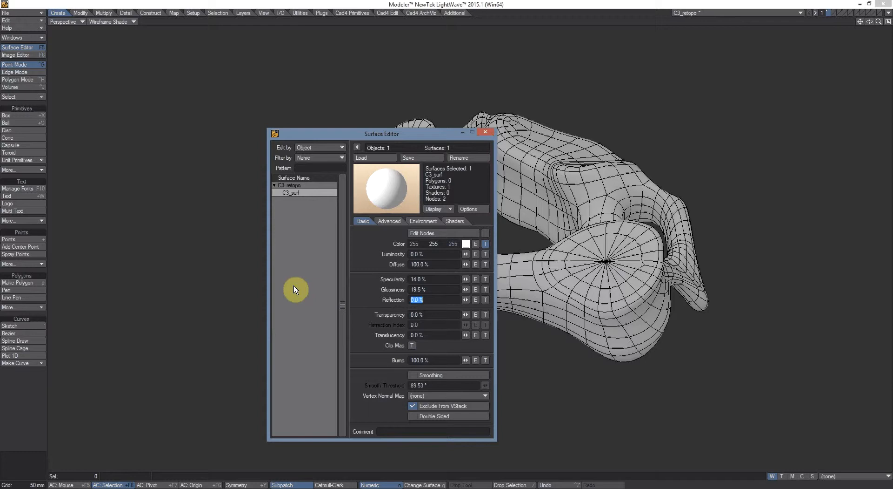
# Enable smoothing on the C3_surf surface with a smooth threshold of 42°.
pyautogui.click(409, 375)
pyautogui.click(429, 384)
pyautogui.write('42')
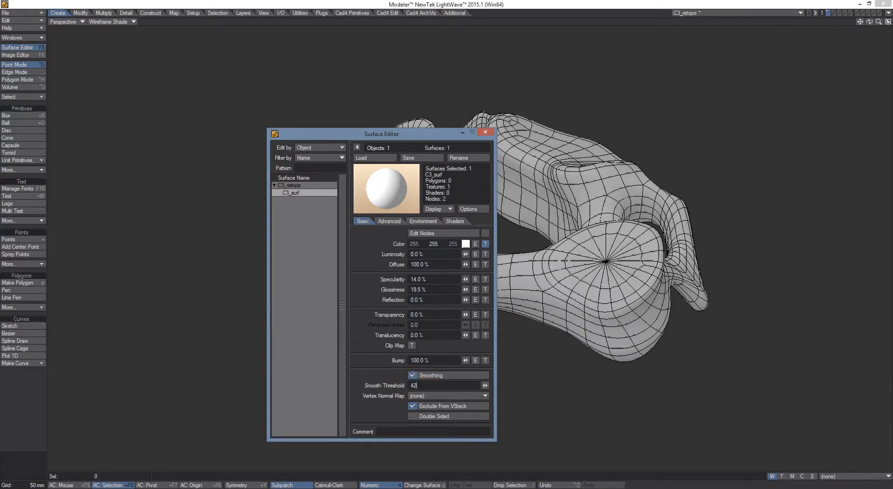
pyautogui.press('Return')
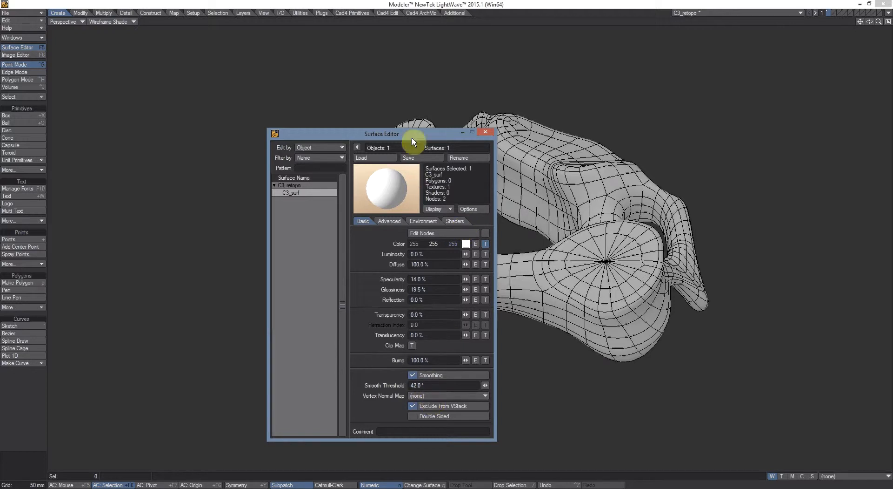
# Remove the texture from the C3_surf colour and set the base colour to the preset grey 153, 141, 141.
pyautogui.moveTo(412, 136); pyautogui.dragTo(315, 95)
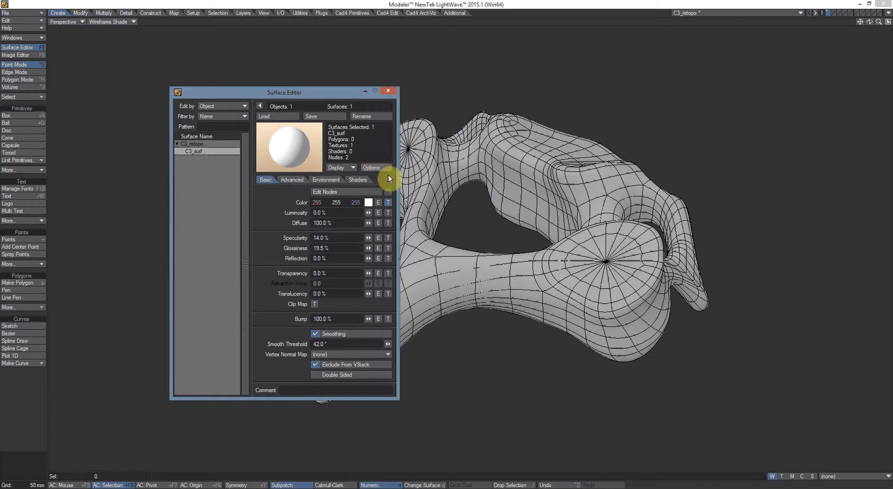
pyautogui.click(368, 203)
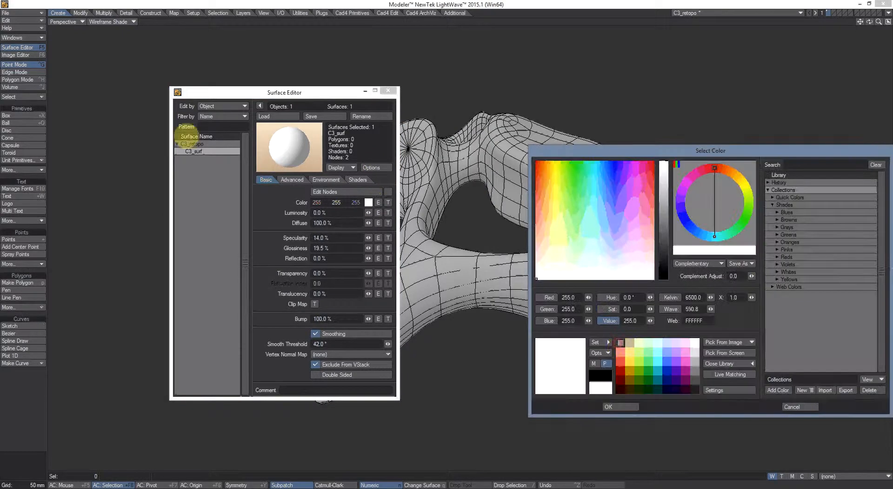
pyautogui.click(621, 342)
pyautogui.click(624, 407)
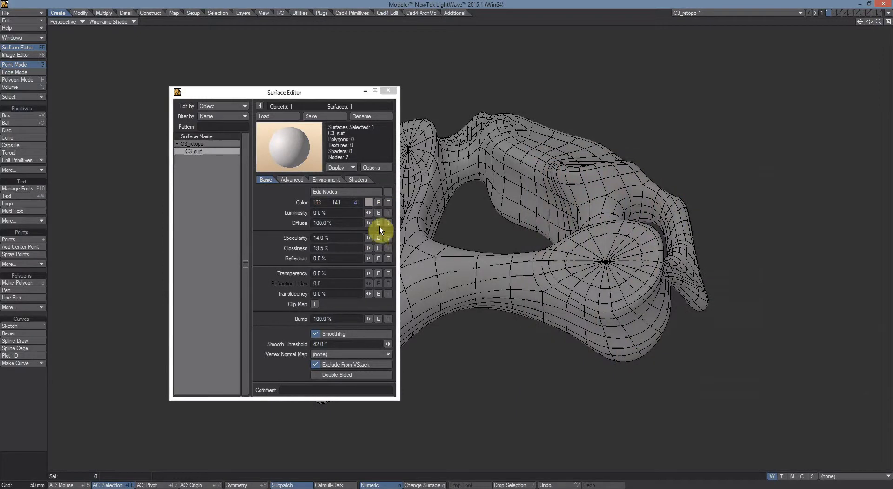
# Add an Amb Occlusion node to C3_surf, wiring the input's Incidence to its Amount and its Scalar output to the surface's Diffuse.
pyautogui.click(379, 191)
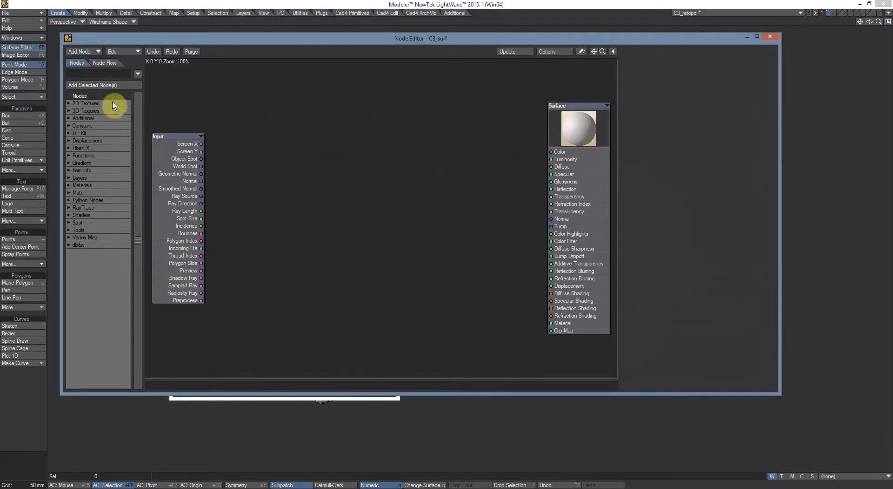
pyautogui.write('amb')
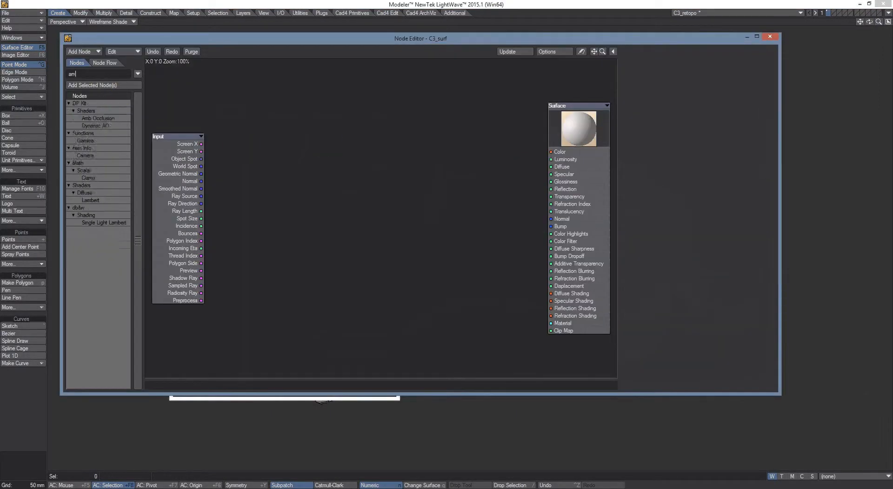
pyautogui.doubleClick(95, 117)
pyautogui.moveTo(378, 174); pyautogui.dragTo(299, 166)
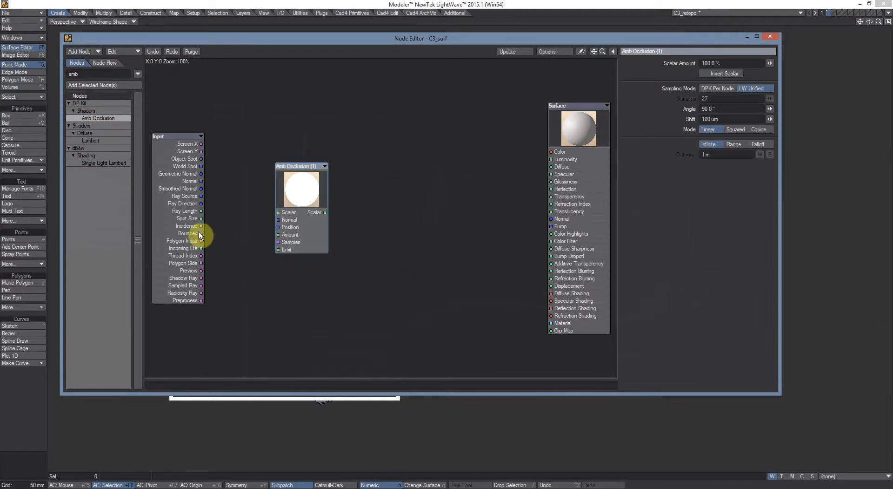
pyautogui.moveTo(201, 226); pyautogui.dragTo(580, 165)
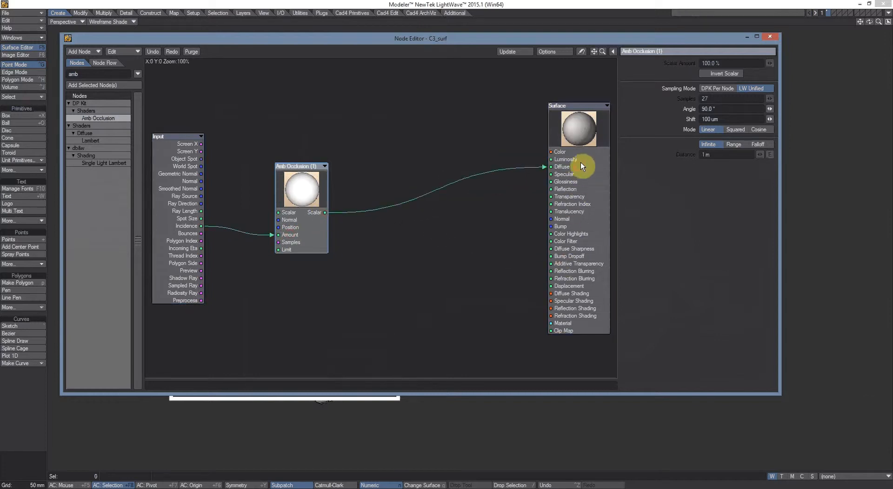
pyautogui.moveTo(581, 116); pyautogui.dragTo(476, 118)
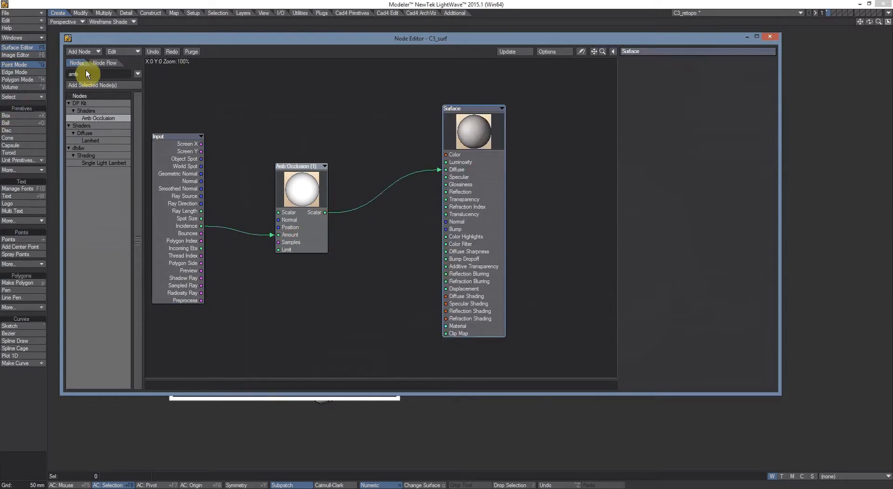
# Add a NormalMap node from the 2D Textures and place it just below the Amb Occlusion node.
pyautogui.moveTo(80, 74); pyautogui.dragTo(45, 77)
pyautogui.write('norm')
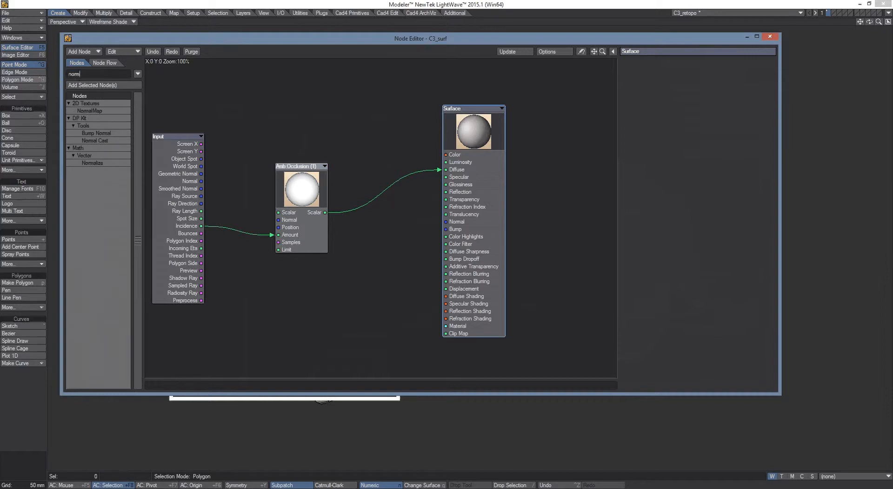
pyautogui.doubleClick(93, 110)
pyautogui.moveTo(383, 195); pyautogui.dragTo(361, 264)
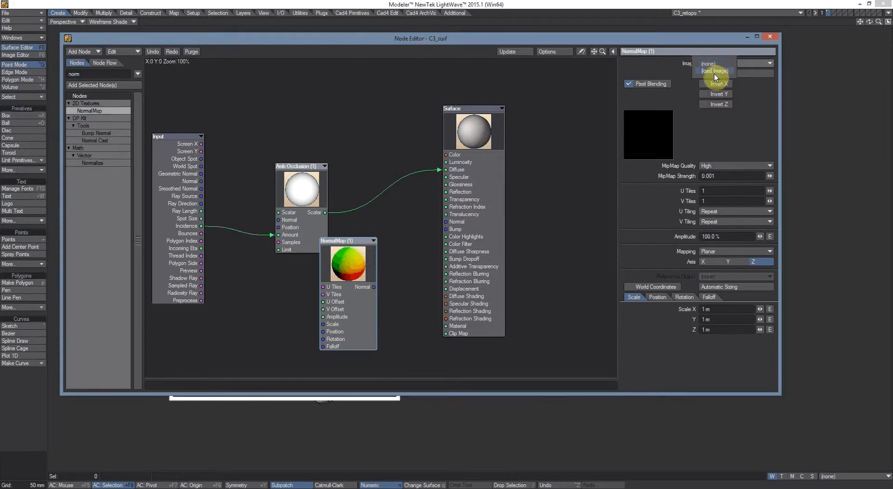
# Load C3_normal.png from D:\LW Body\Skeletal\Spine\texture maps as the NormalMap node's image.
pyautogui.click(713, 71)
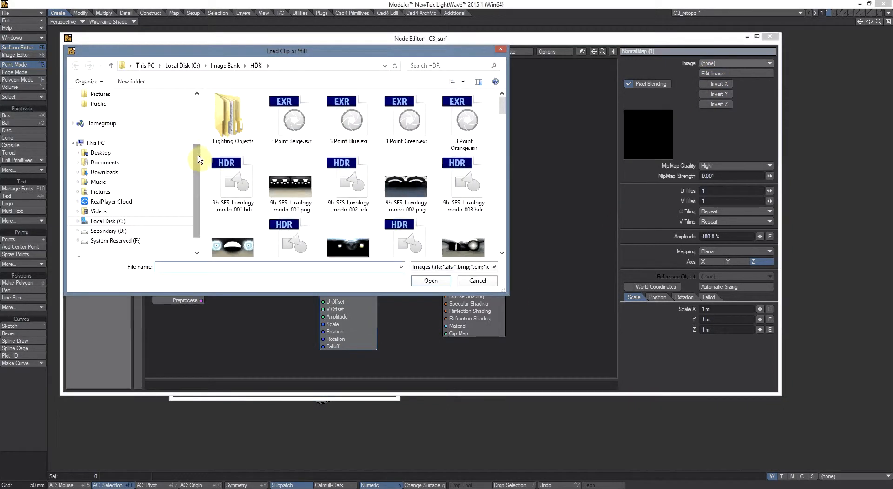
pyautogui.scroll(-1, 173, 177)
pyautogui.click(116, 211)
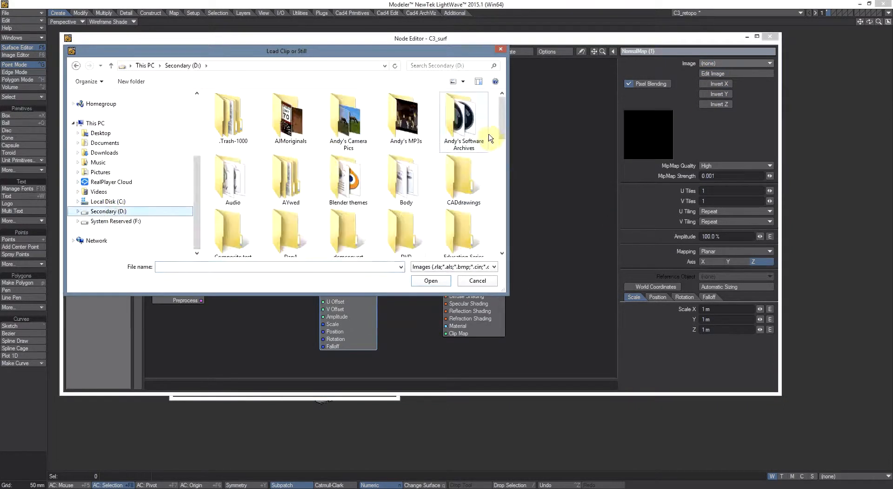
pyautogui.moveTo(503, 110); pyautogui.dragTo(500, 192)
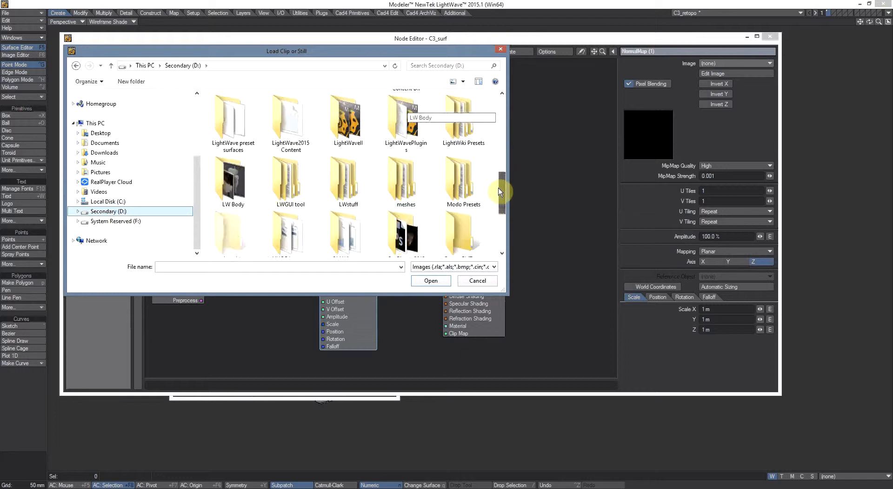
pyautogui.doubleClick(231, 183)
pyautogui.doubleClick(288, 183)
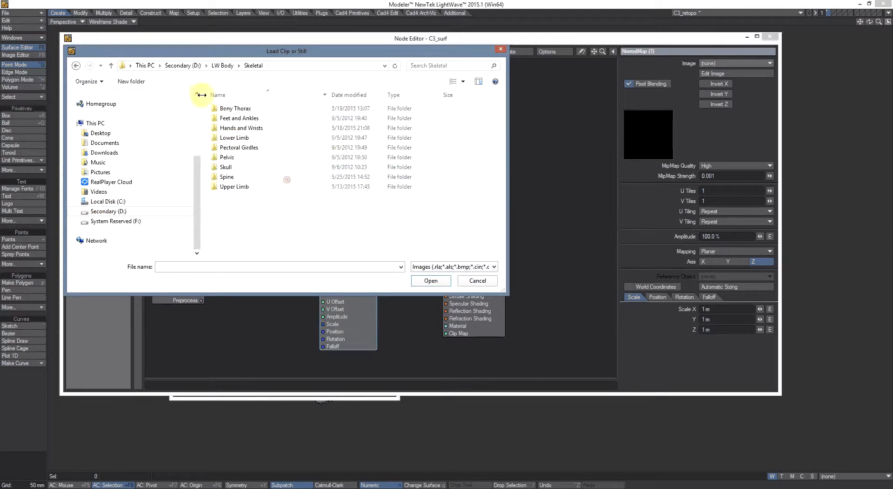
pyautogui.doubleClick(235, 180)
pyautogui.doubleClick(236, 109)
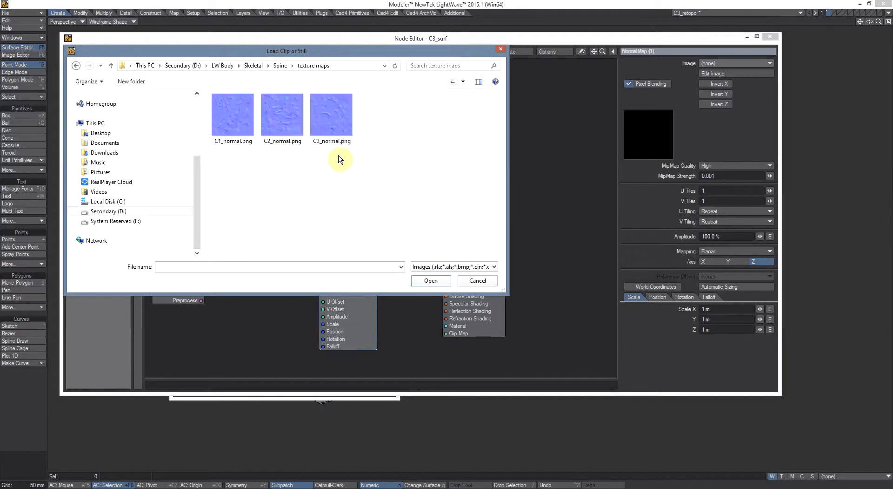
pyautogui.click(333, 133)
pyautogui.click(431, 280)
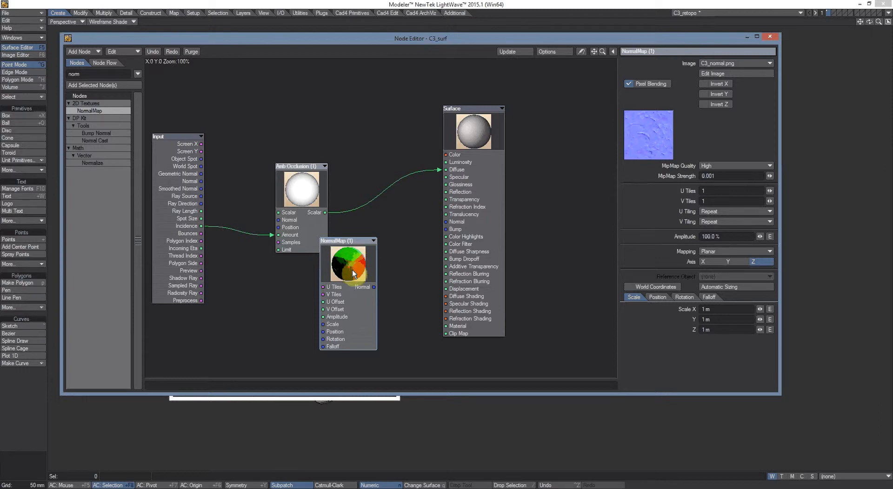
# Edit the C3_normal.png image and set its RGB colour space to Linear.
pyautogui.click(711, 74)
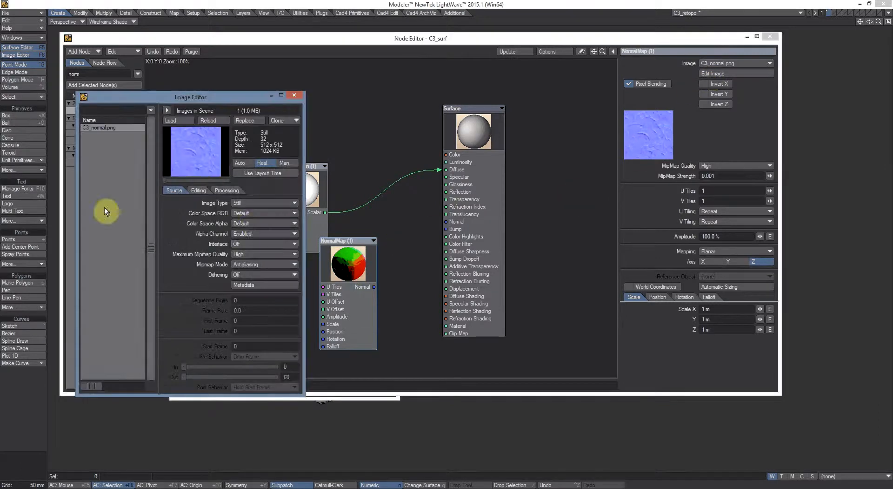
pyautogui.click(255, 214)
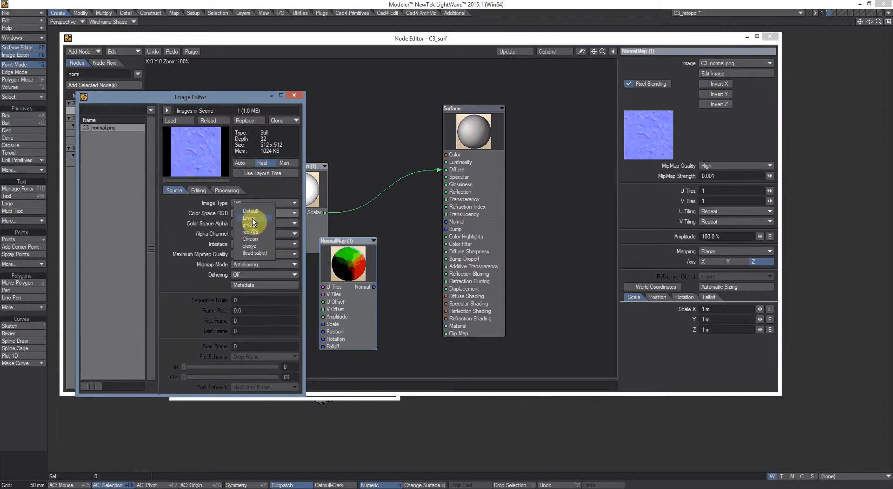
pyautogui.click(252, 218)
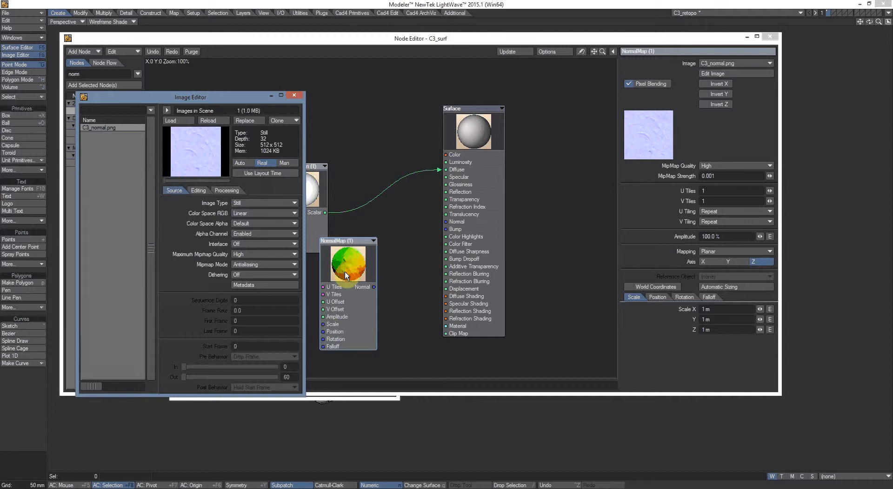
pyautogui.click(295, 95)
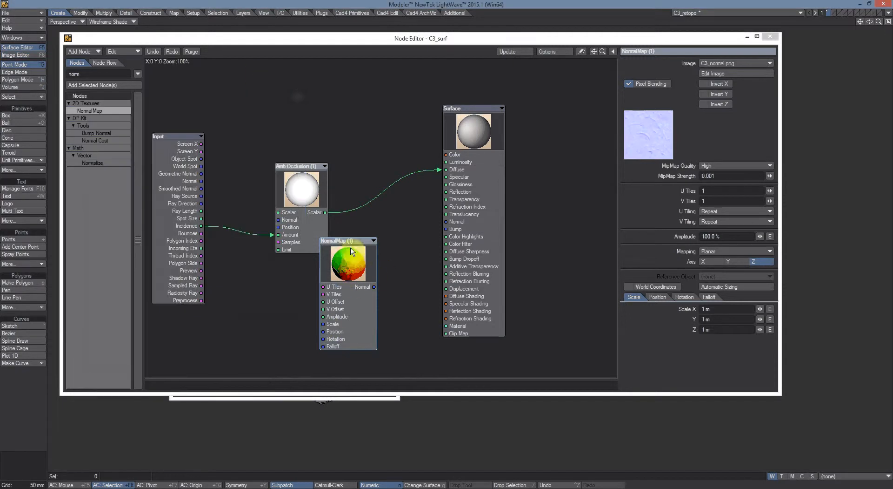
pyautogui.click(288, 341)
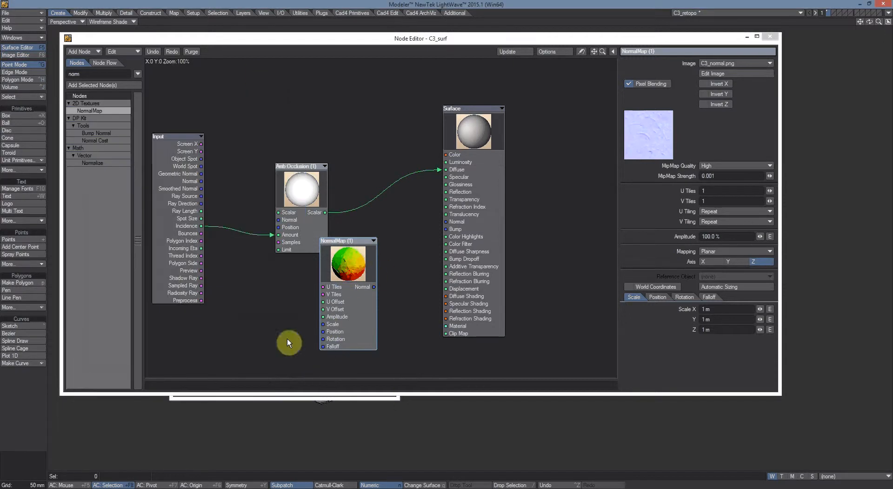
# Map the NormalMap node with the C3_retopo_uv UV map and connect its Normal output to the surface's Normal input.
pyautogui.click(727, 252)
pyautogui.click(729, 287)
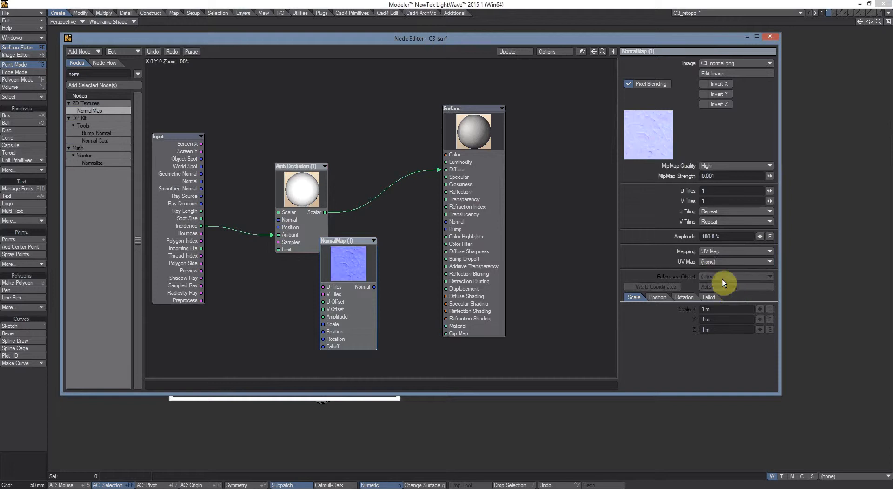
pyautogui.click(715, 263)
pyautogui.click(716, 271)
pyautogui.moveTo(375, 287); pyautogui.dragTo(473, 221)
# Arrange the Amb Occlusion, NormalMap and Surface nodes in a tidy layout without overlaps and close the Node Editor.
pyautogui.moveTo(479, 123); pyautogui.dragTo(427, 120)
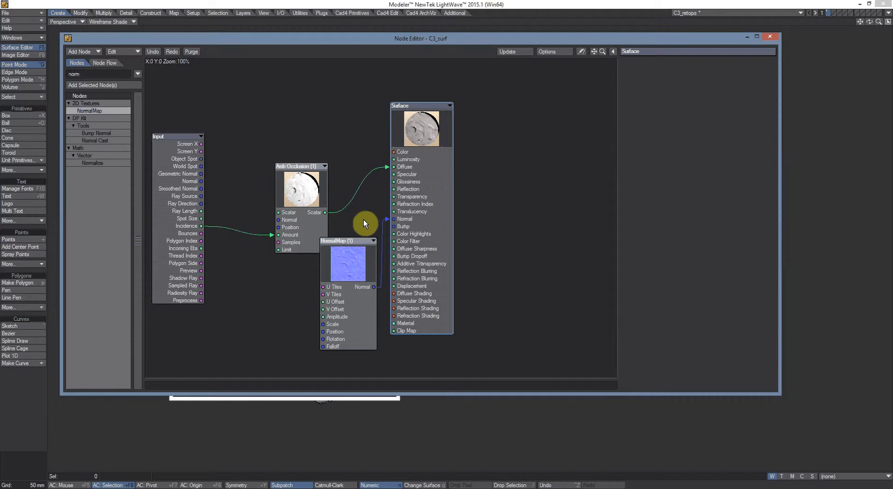
pyautogui.moveTo(295, 176); pyautogui.dragTo(252, 127)
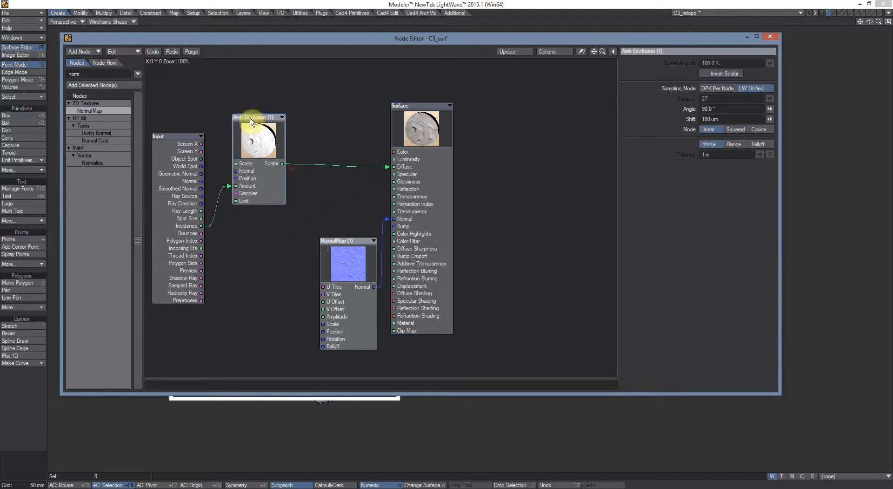
pyautogui.click(333, 240)
pyautogui.moveTo(275, 243); pyautogui.dragTo(247, 223)
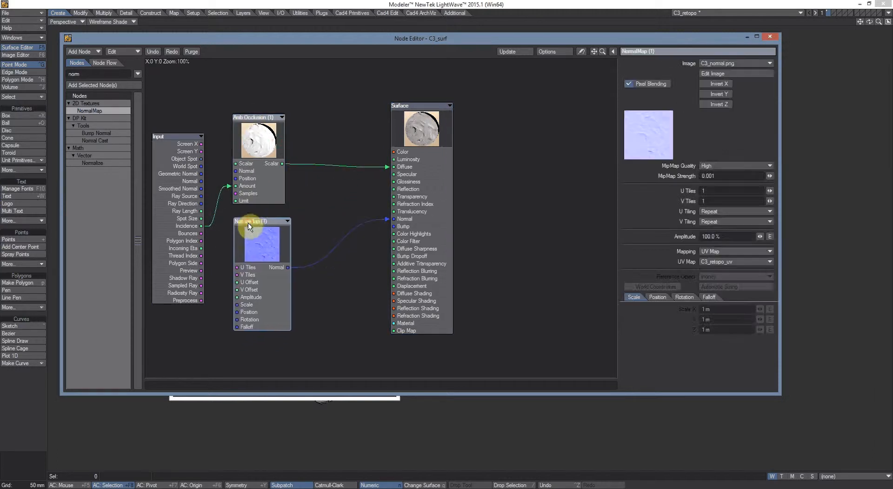
pyautogui.moveTo(413, 111); pyautogui.dragTo(393, 118)
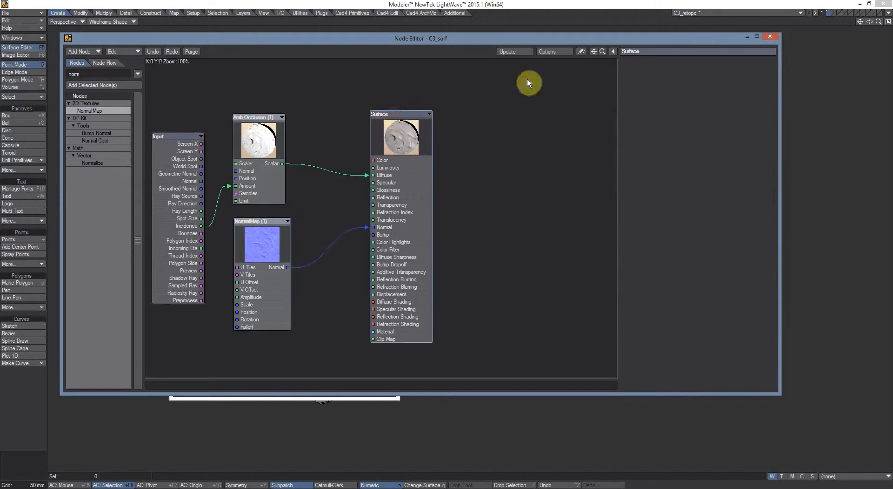
pyautogui.moveTo(540, 38); pyautogui.dragTo(581, 129)
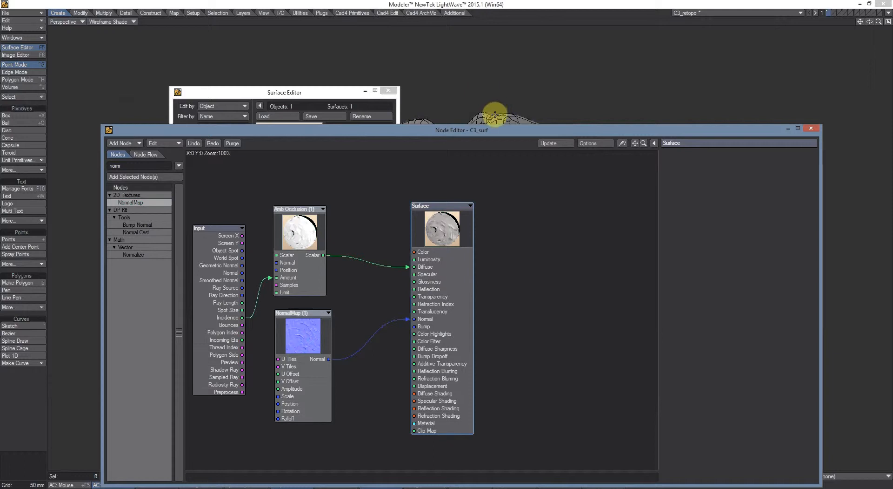
pyautogui.moveTo(484, 128); pyautogui.dragTo(458, 79)
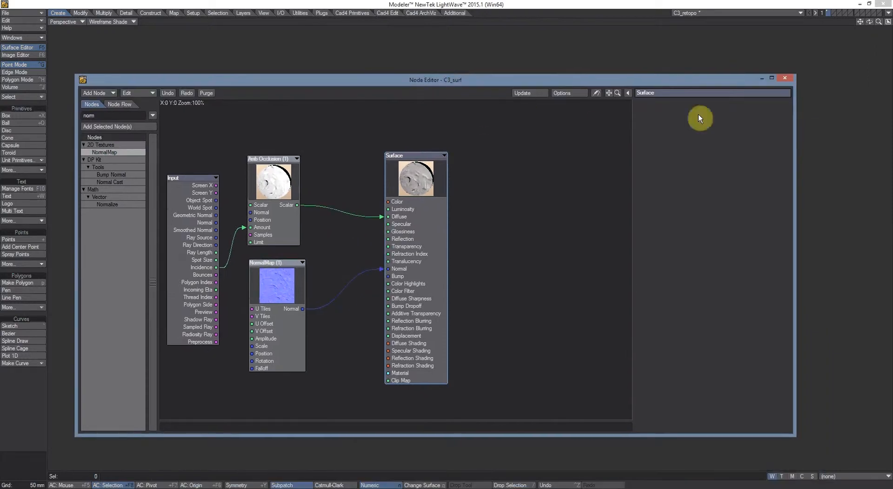
pyautogui.click(786, 79)
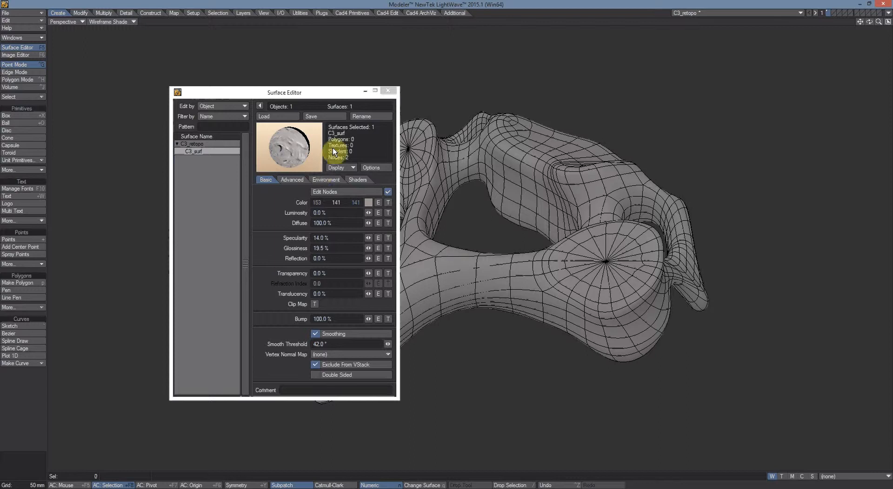
# Close the Surface Editor and display the vertebra in Smooth Shade mode.
pyautogui.click(388, 90)
pyautogui.click(131, 23)
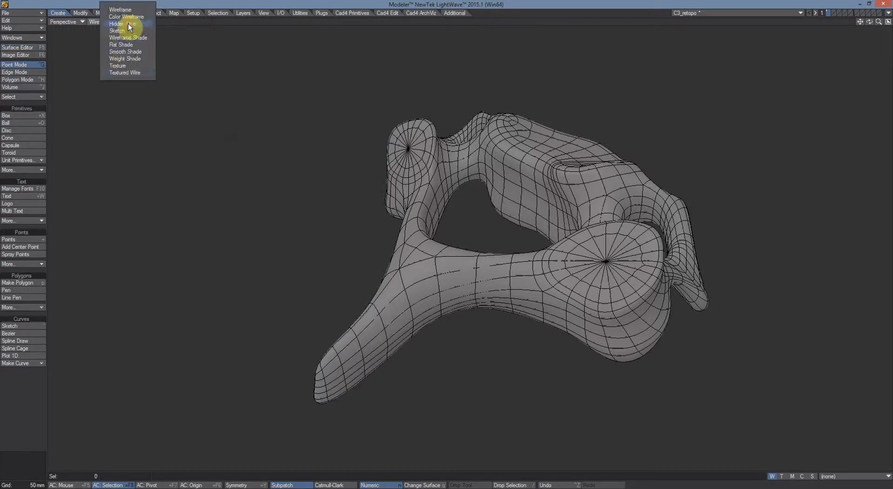
pyautogui.click(122, 54)
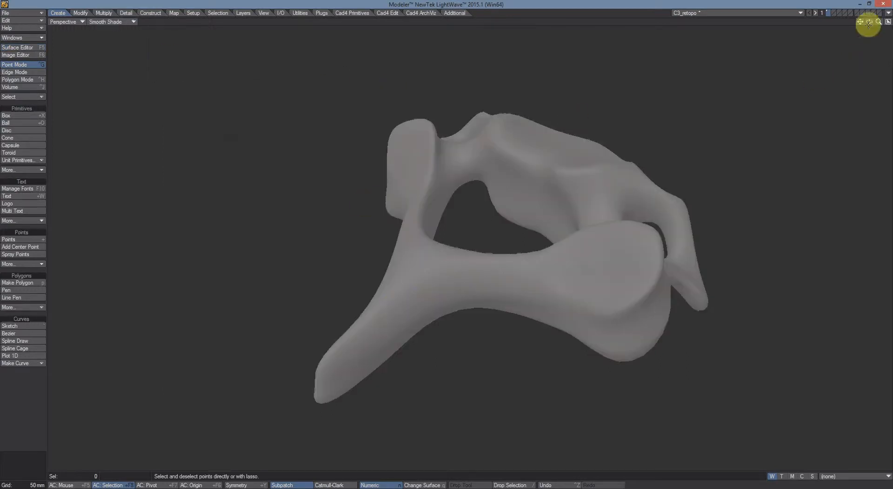
pyautogui.moveTo(869, 23); pyautogui.dragTo(454, 247)
# Save the object as C3_retopo.lwo in D:\LW Body\Skeletal\Spine.
pyautogui.press('s')
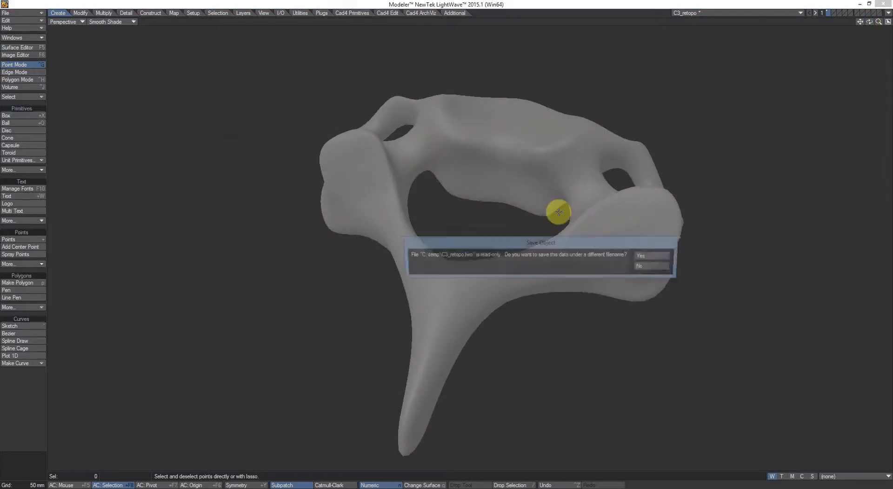
pyautogui.click(658, 255)
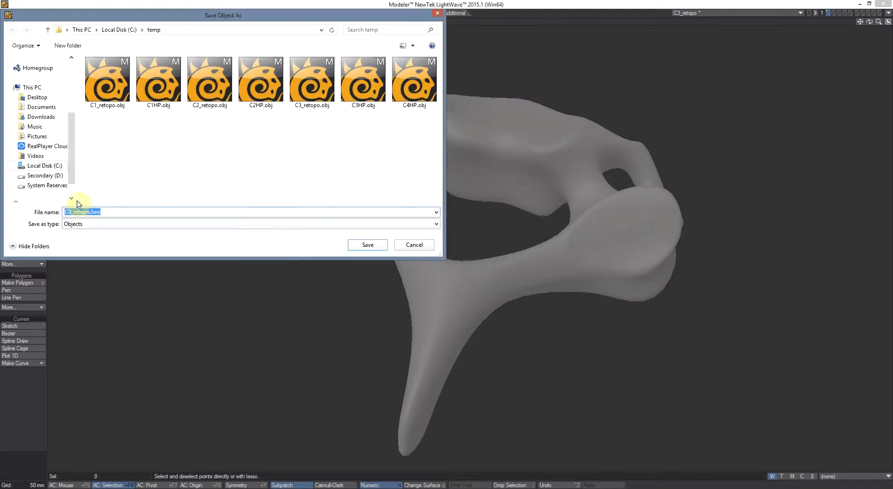
pyautogui.click(56, 176)
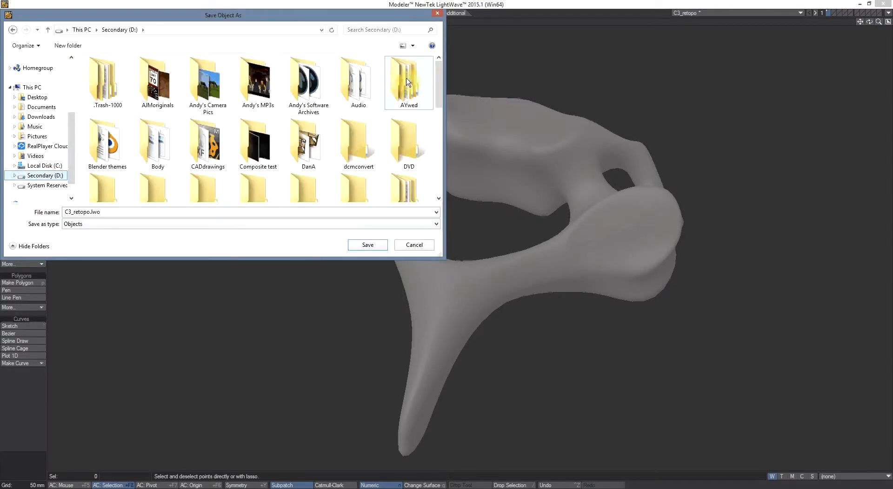
pyautogui.moveTo(437, 79); pyautogui.dragTo(441, 127)
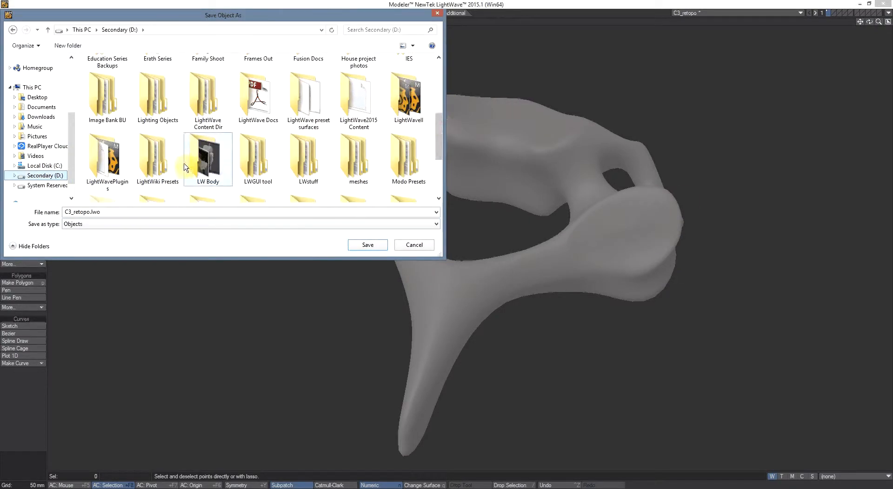
pyautogui.doubleClick(207, 165)
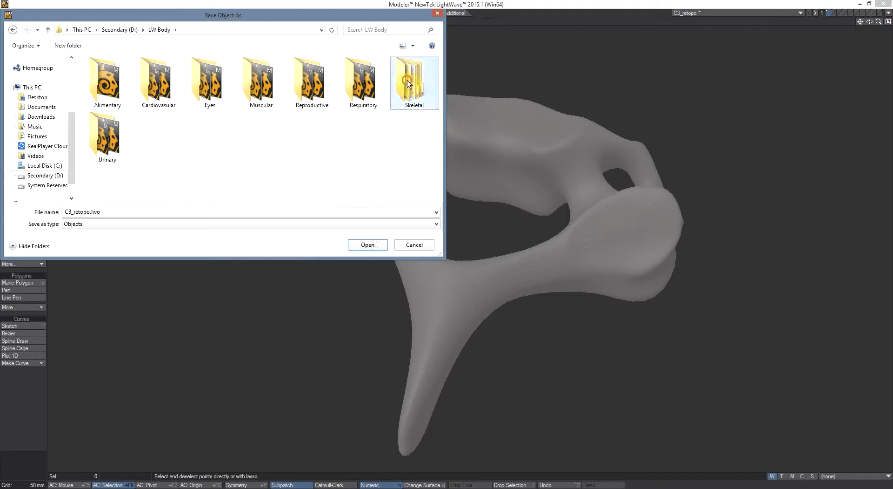
pyautogui.doubleClick(407, 95)
pyautogui.doubleClick(109, 141)
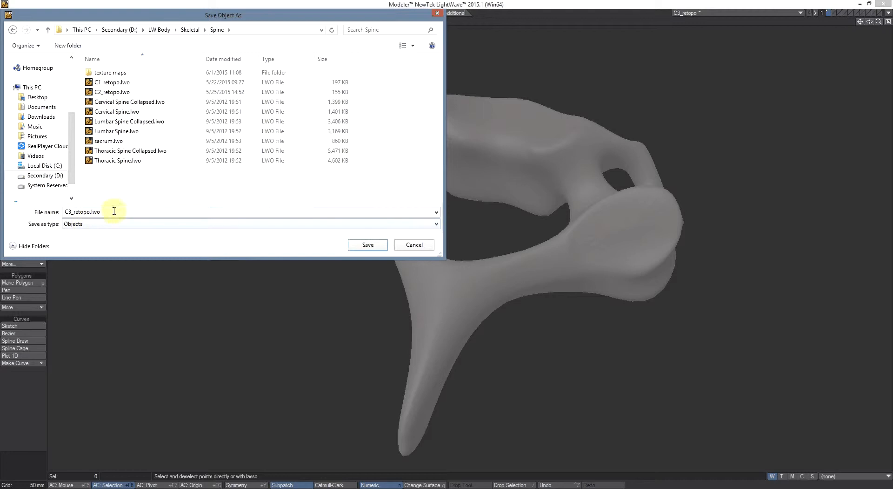
pyautogui.click(369, 245)
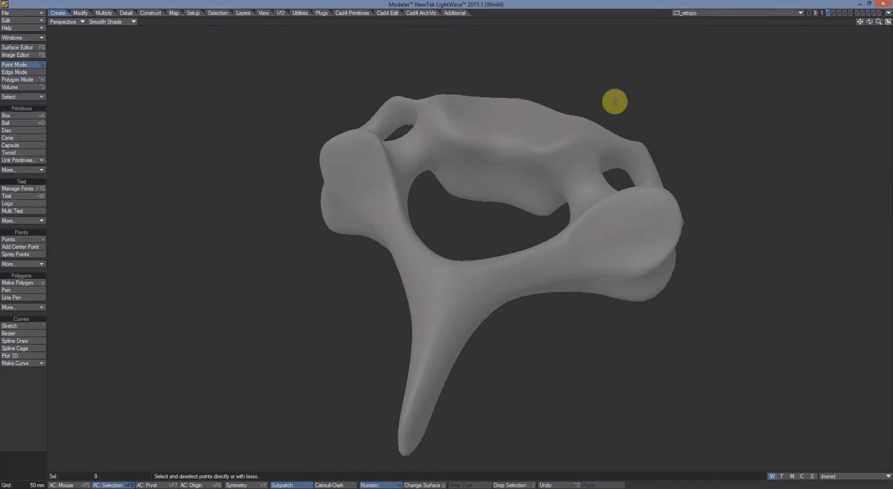
# Display the C3 vertebra in Wireframe Shade mode to show its retopologised mesh from another angle.
pyautogui.click(96, 21)
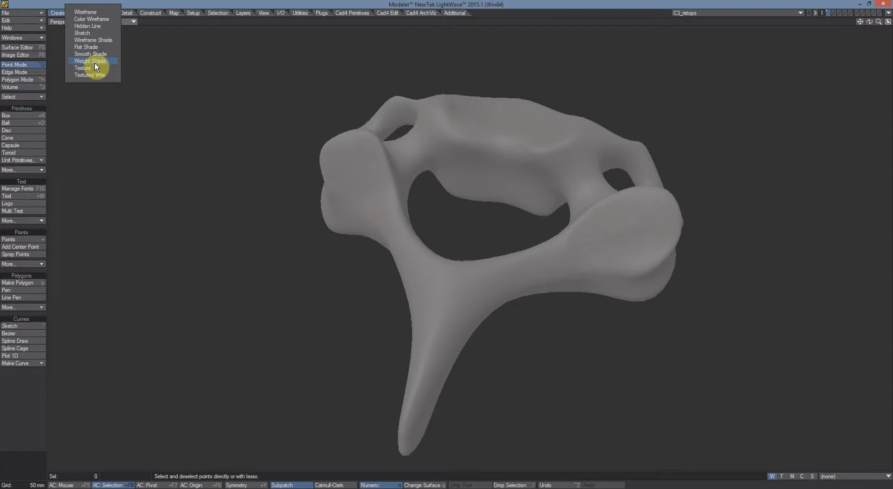
pyautogui.click(108, 39)
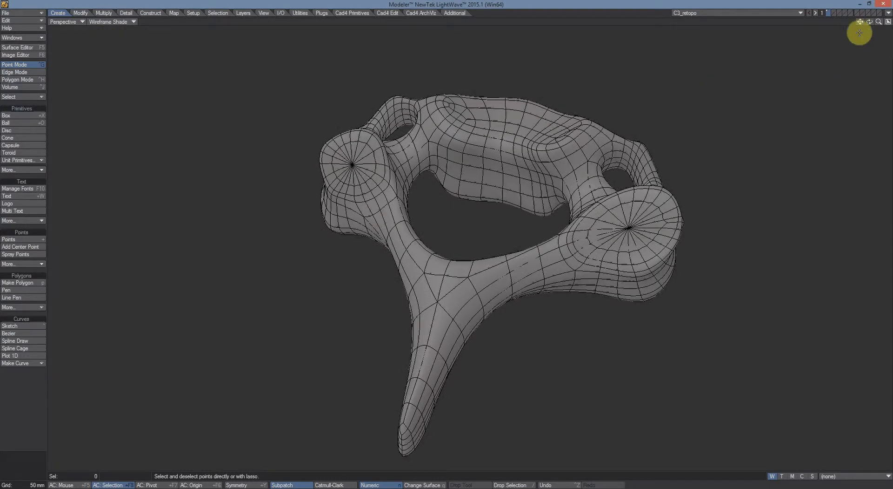
pyautogui.moveTo(870, 22); pyautogui.dragTo(455, 248)
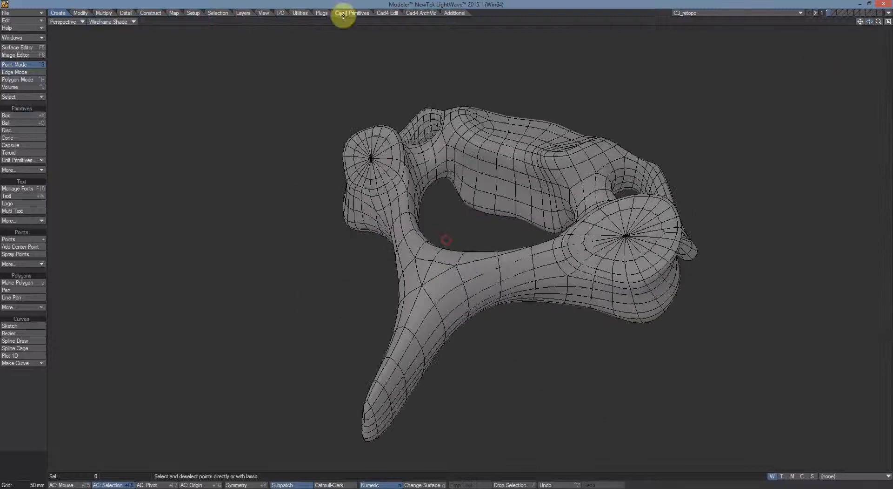
# Switch to LightWave Layout and open the recent scene spine.lws.
pyautogui.click(159, 488)
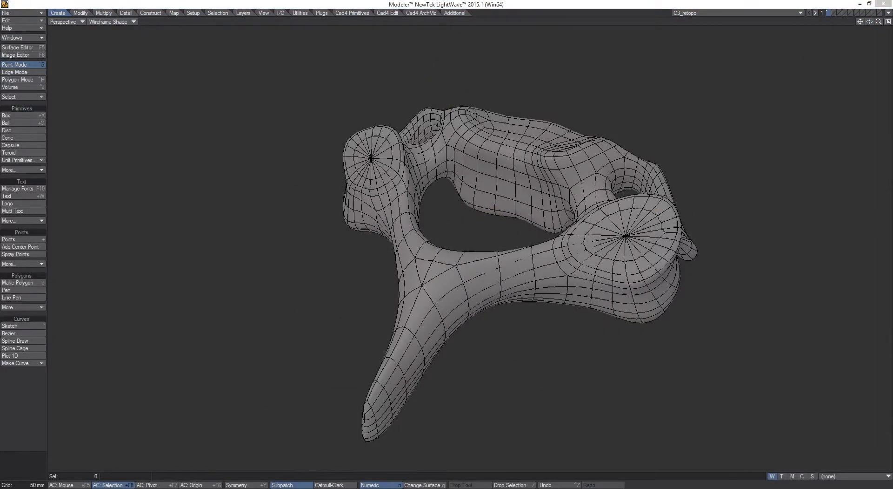
pyautogui.moveTo(892, 353); pyautogui.dragTo(482, 1)
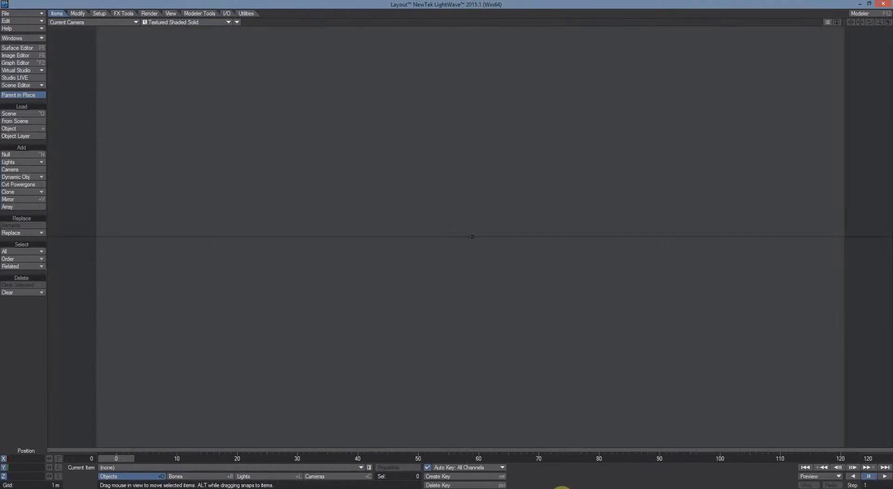
pyautogui.click(27, 12)
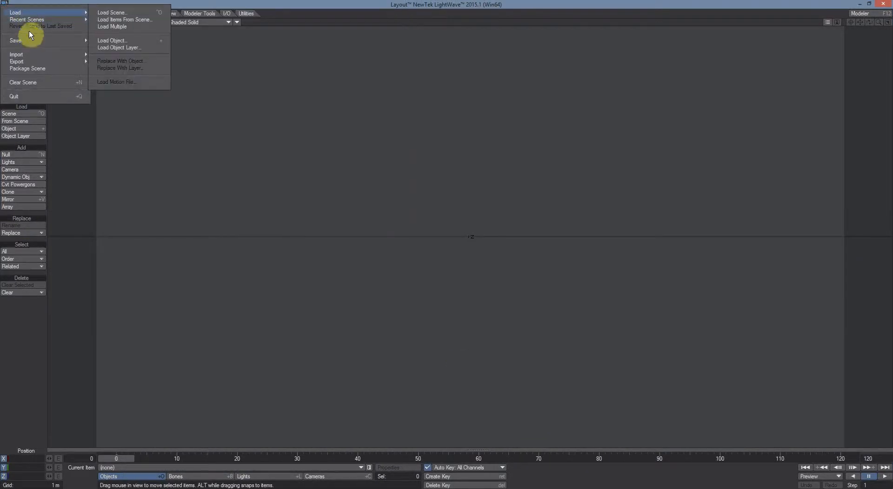
pyautogui.moveTo(32, 19)
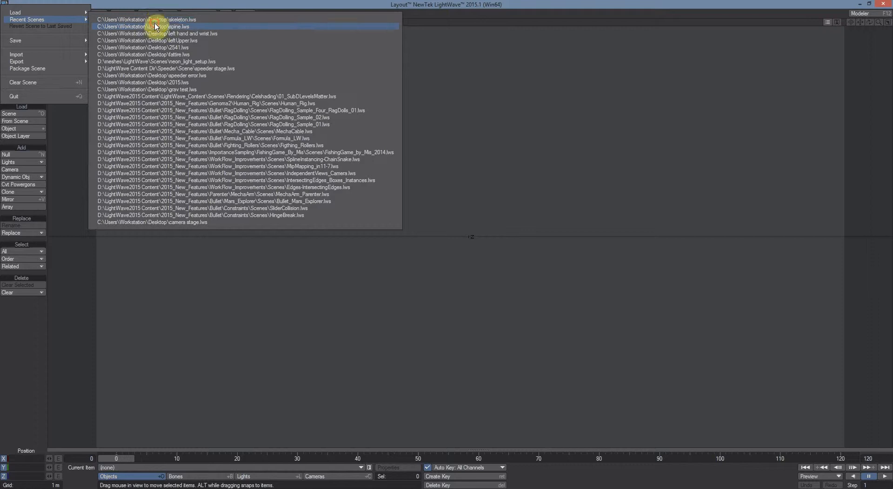
pyautogui.click(156, 27)
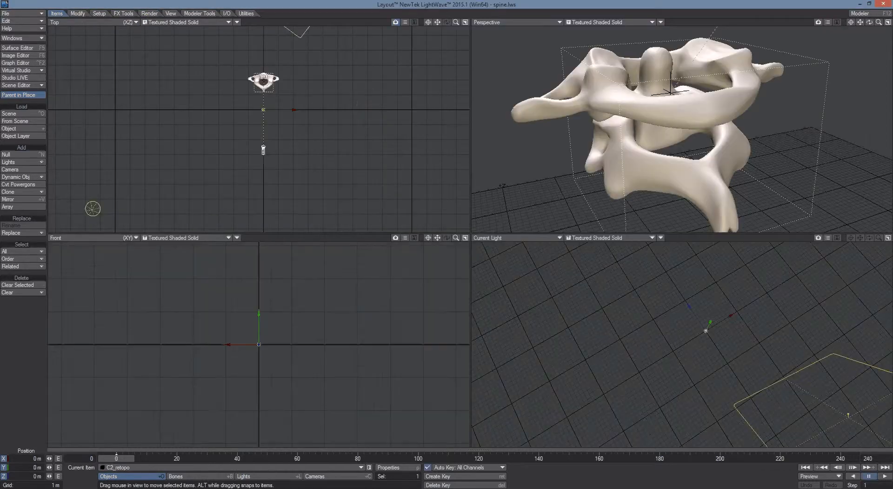
# Examine the vertebrae in the Perspective view from several angles and review the node network of the C2_retopo_surf surface.
pyautogui.moveTo(879, 23)
pyautogui.mouseDown()
pyautogui.moveTo(453, 246)
pyautogui.moveTo(874, 49)
pyautogui.moveTo(443, 253)
pyautogui.moveTo(874, 26)
pyautogui.mouseUp()
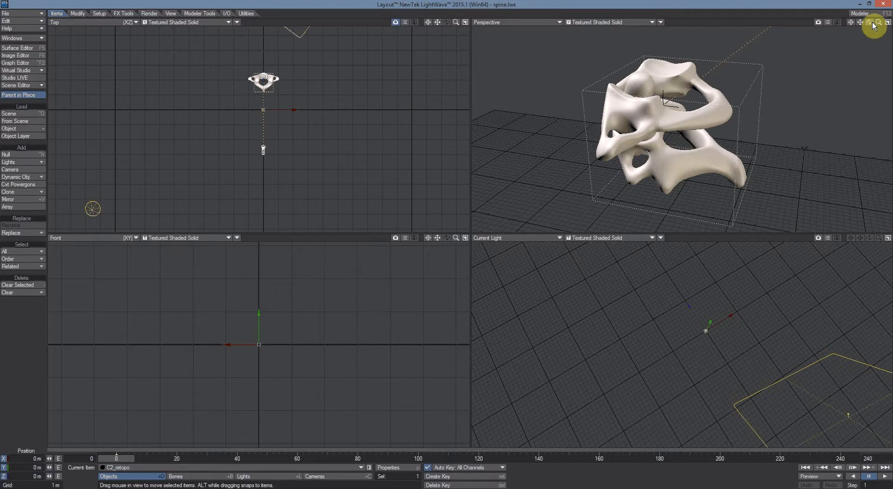
pyautogui.moveTo(874, 26)
pyautogui.mouseDown()
pyautogui.moveTo(454, 244)
pyautogui.moveTo(874, 25)
pyautogui.mouseUp()
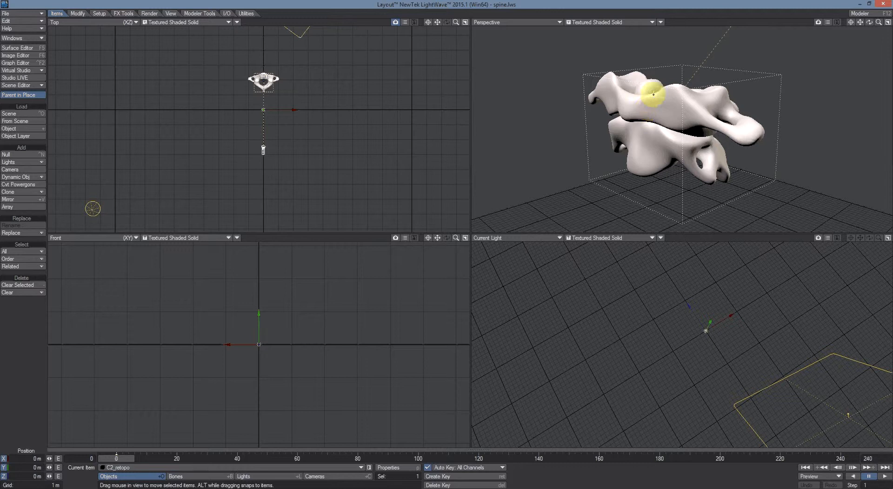
pyautogui.moveTo(870, 22); pyautogui.dragTo(455, 246)
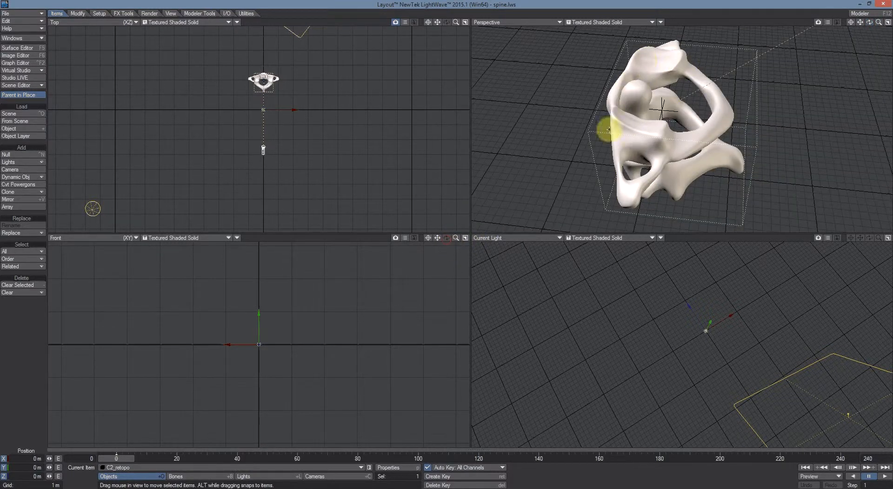
pyautogui.moveTo(869, 22); pyautogui.dragTo(455, 243)
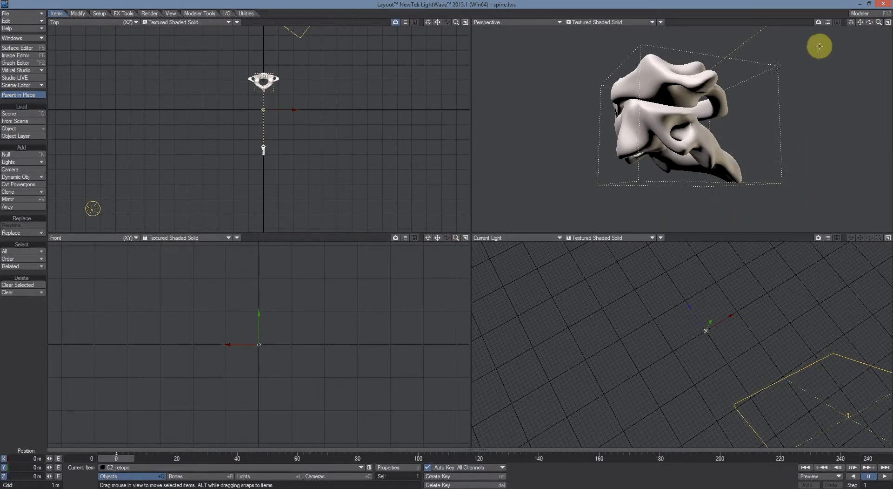
pyautogui.moveTo(871, 22); pyautogui.dragTo(455, 243)
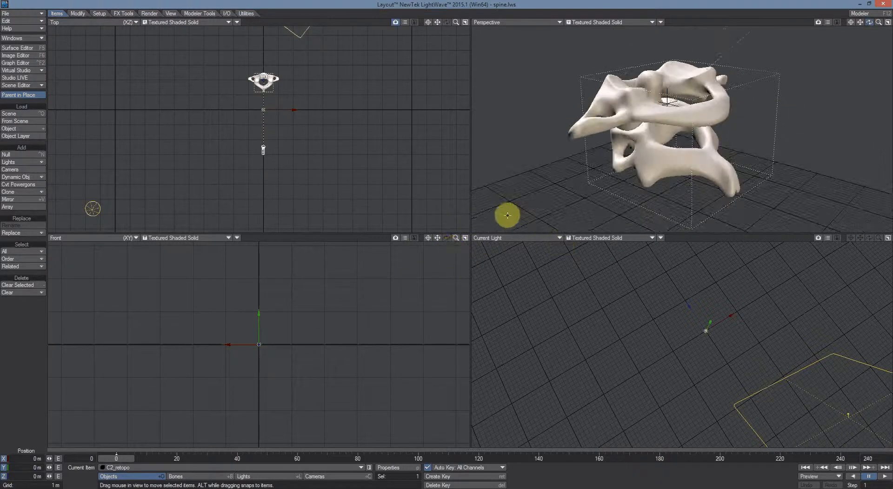
pyautogui.press('F5')
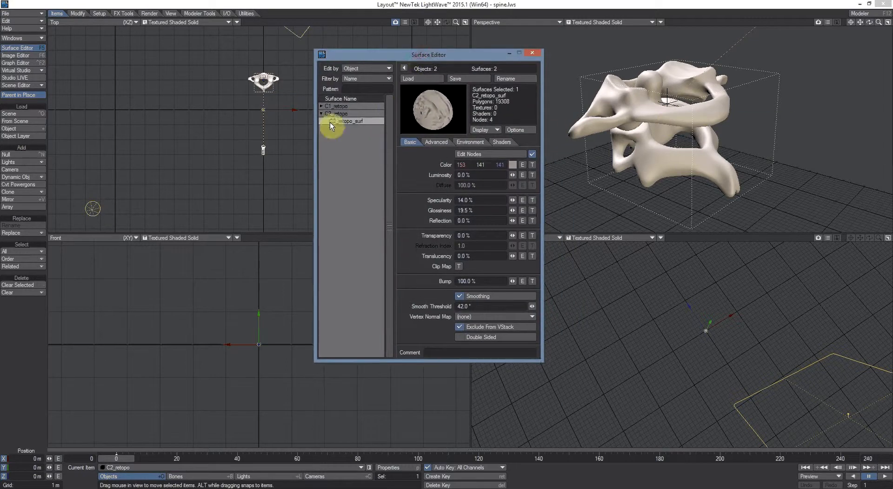
pyautogui.click(487, 153)
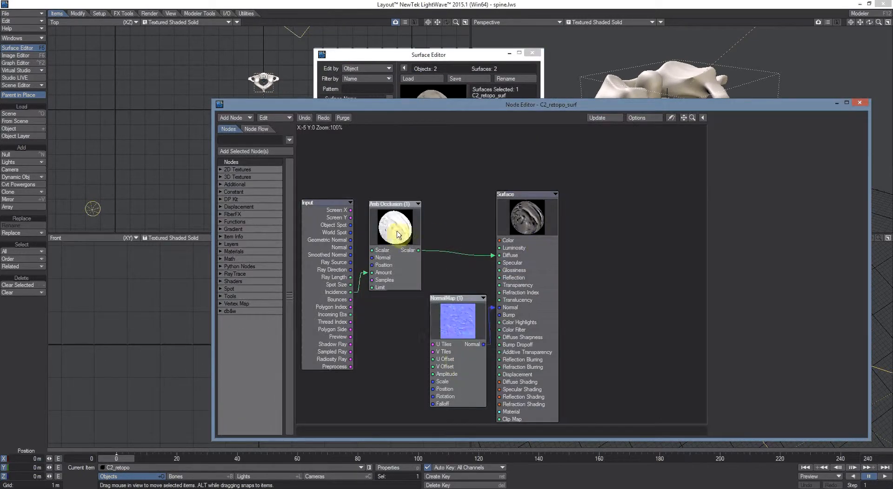
pyautogui.click(857, 104)
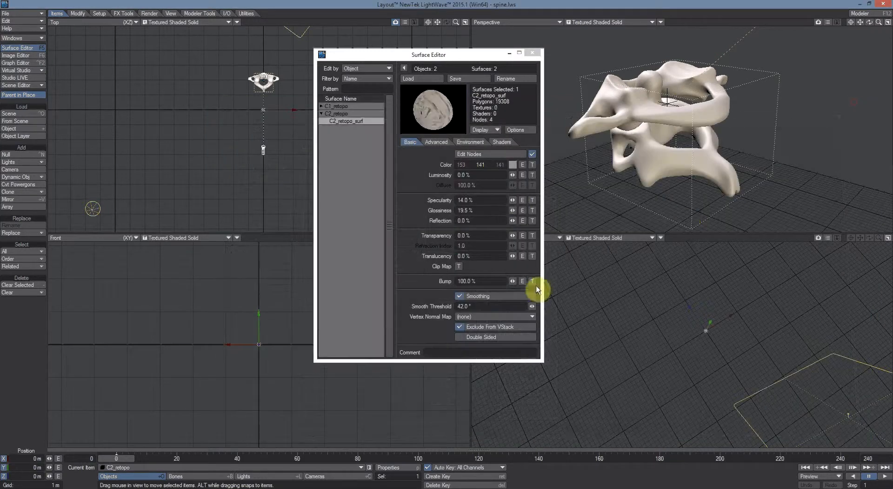
pyautogui.click(533, 55)
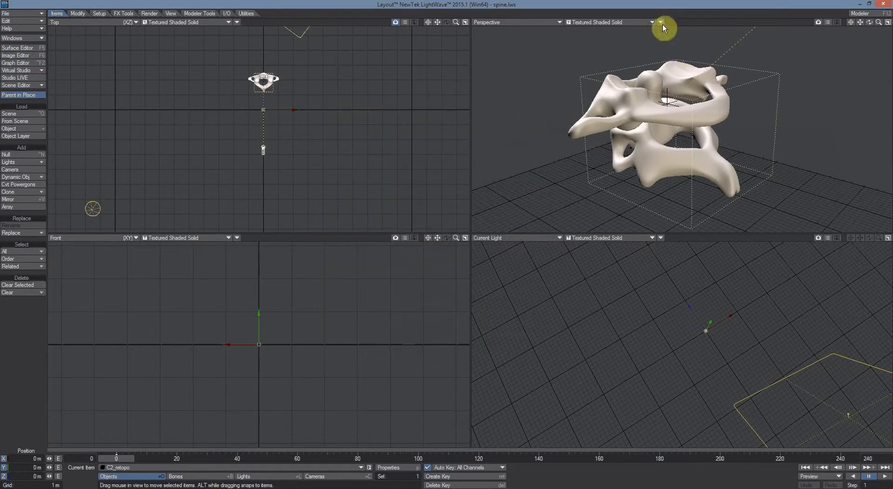
# Set the Perspective viewport to VPR rendering and view the rendered vertebrae from several angles.
pyautogui.moveTo(870, 23); pyautogui.dragTo(453, 246)
pyautogui.moveTo(879, 22); pyautogui.dragTo(455, 245)
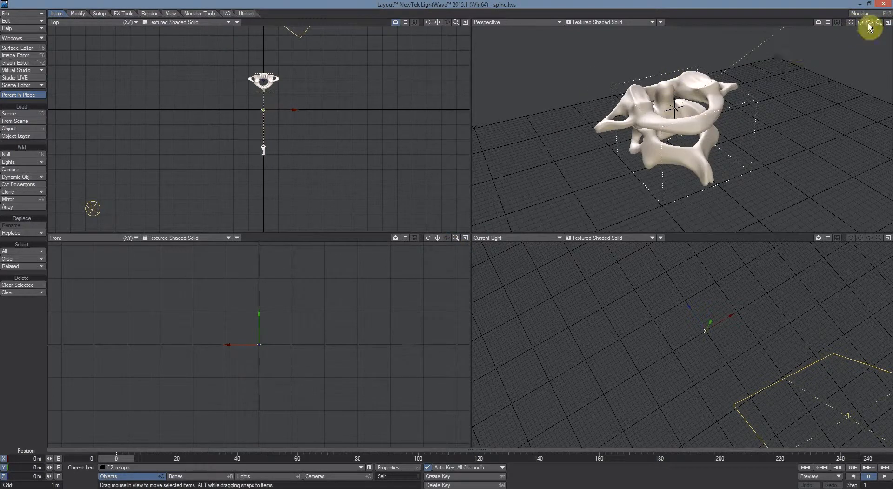
pyautogui.moveTo(869, 22); pyautogui.dragTo(464, 236)
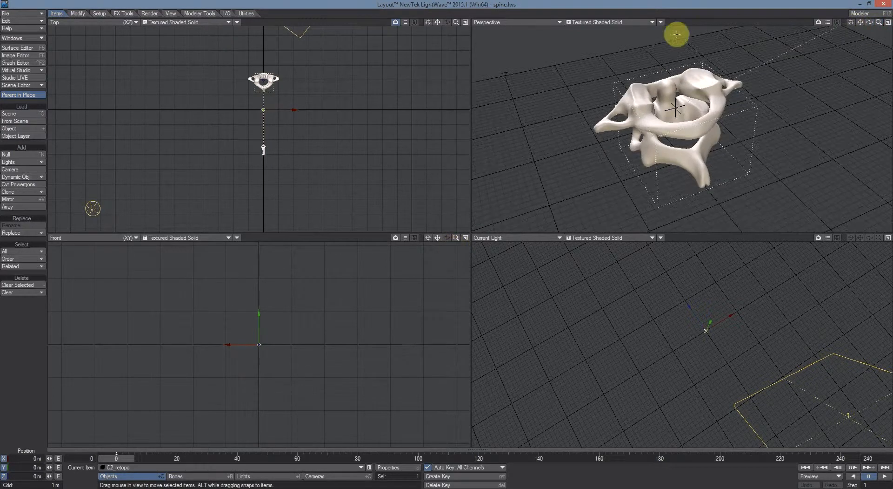
pyautogui.click(647, 23)
pyautogui.click(617, 58)
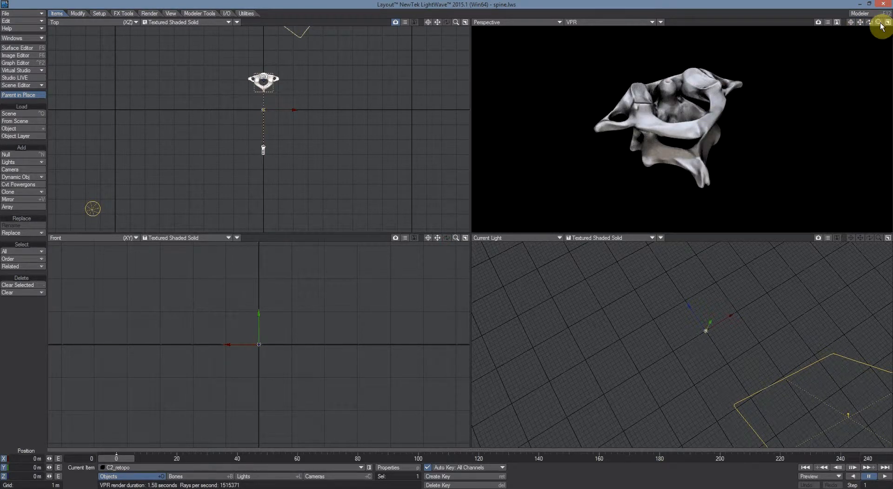
pyautogui.moveTo(880, 23); pyautogui.dragTo(450, 247)
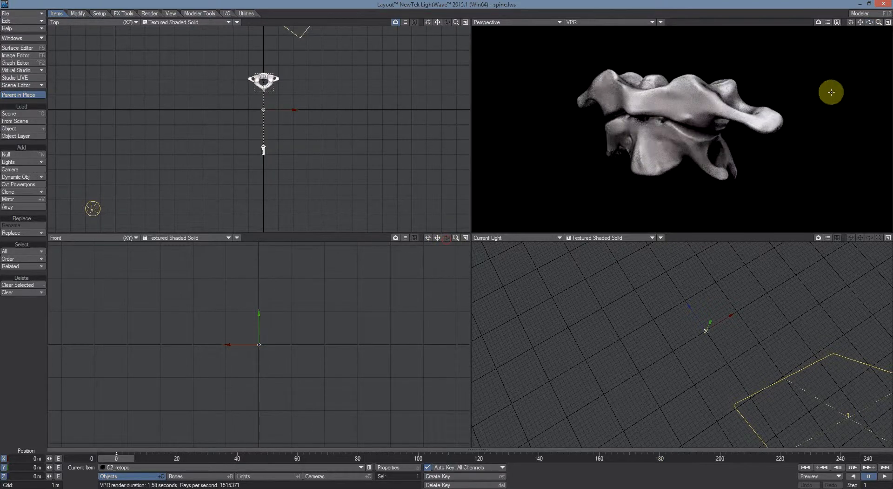
pyautogui.moveTo(873, 23); pyautogui.dragTo(447, 238)
# Load the object C3_retopo.lwo from the Spine folder into the scene.
pyautogui.click(34, 14)
pyautogui.moveTo(34, 14)
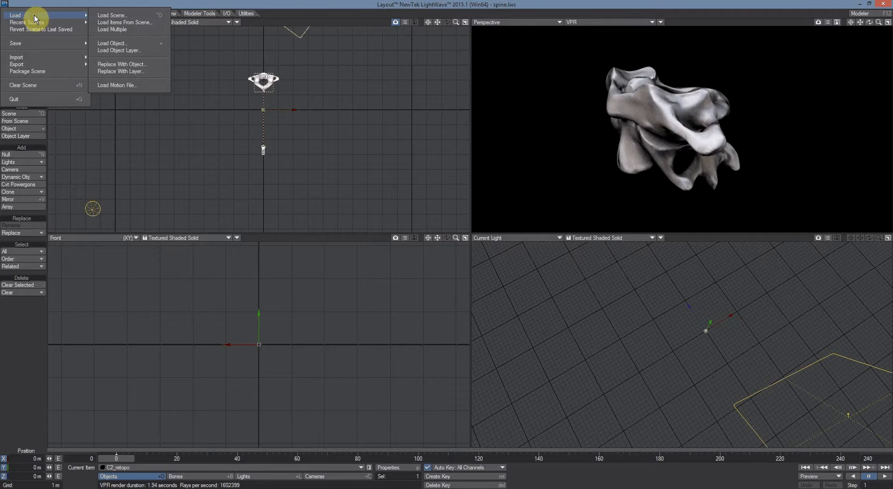
pyautogui.click(97, 42)
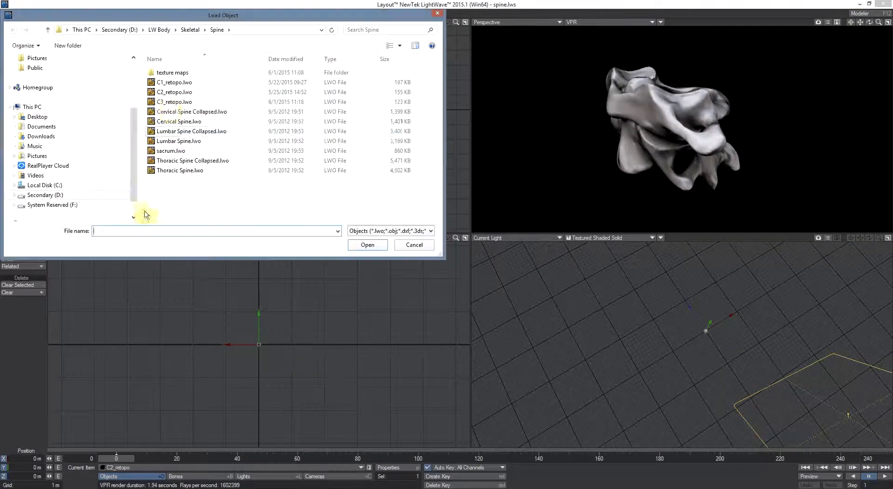
pyautogui.click(167, 101)
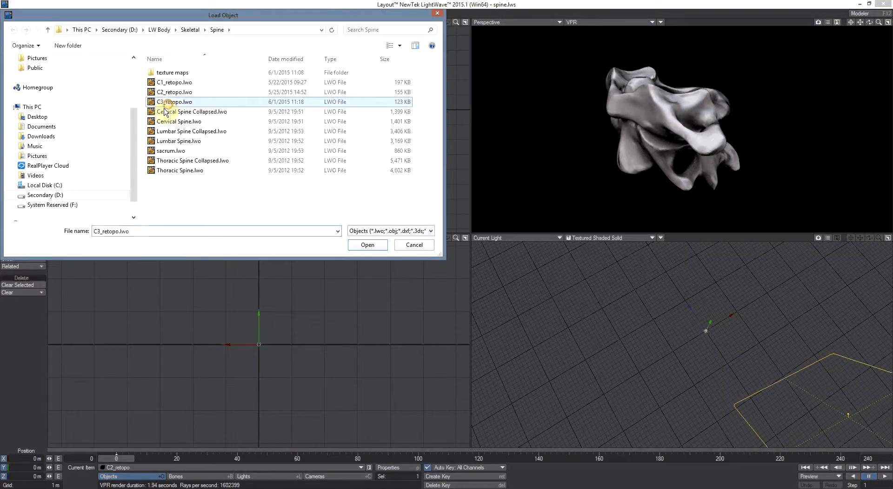
pyautogui.click(379, 249)
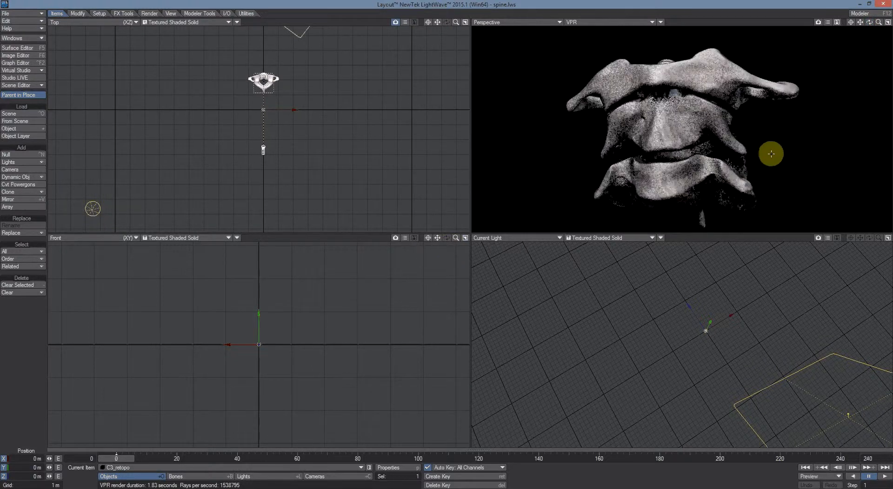
# Examine the three stacked vertebrae in the VPR render from the front, side and back.
pyautogui.moveTo(872, 29); pyautogui.dragTo(455, 246)
pyautogui.moveTo(861, 29); pyautogui.dragTo(454, 248)
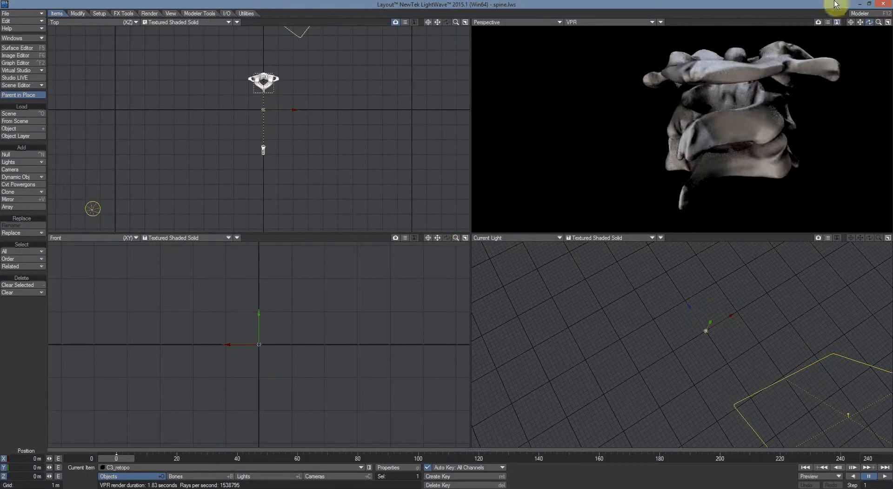
pyautogui.moveTo(861, 24); pyautogui.dragTo(457, 248)
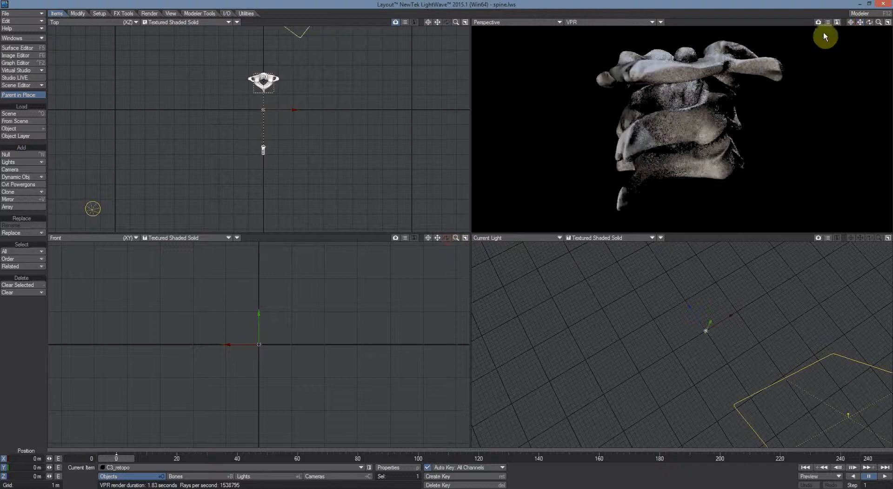
pyautogui.moveTo(870, 23); pyautogui.dragTo(454, 248)
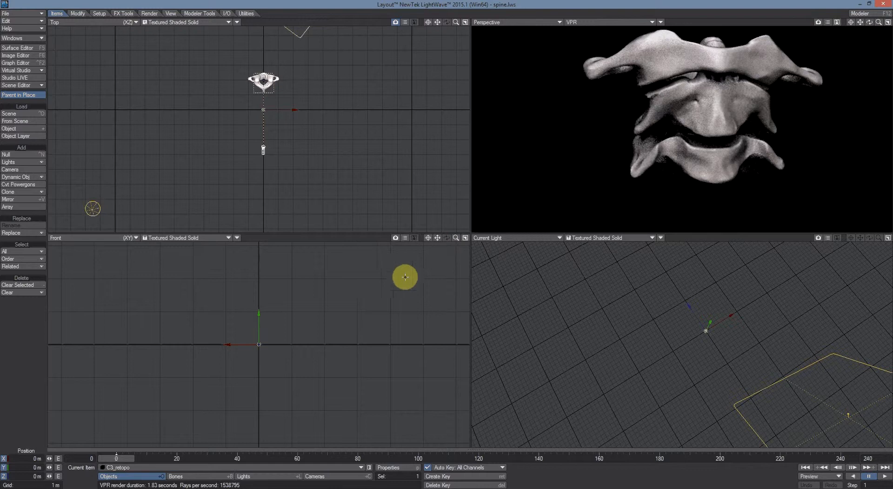
pyautogui.moveTo(863, 28); pyautogui.dragTo(452, 249)
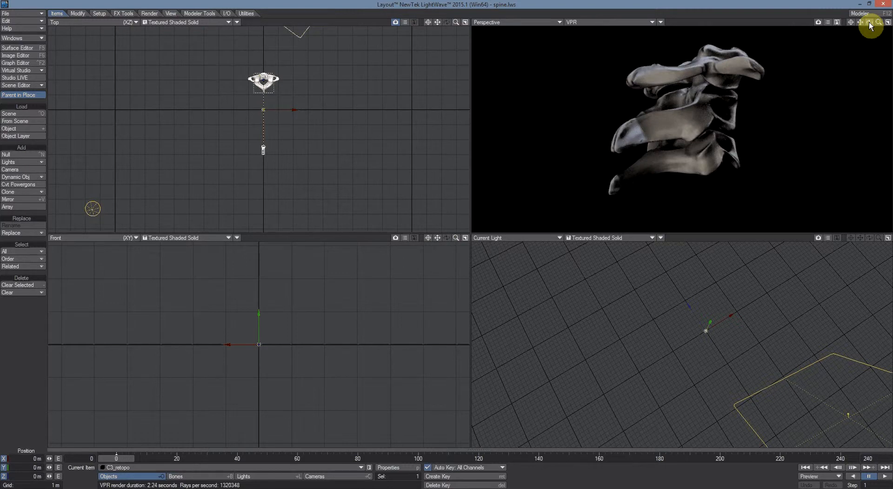
pyautogui.moveTo(869, 22); pyautogui.dragTo(454, 247)
# Change the VPR viewport from Perspective to the current camera's view.
pyautogui.click(491, 26)
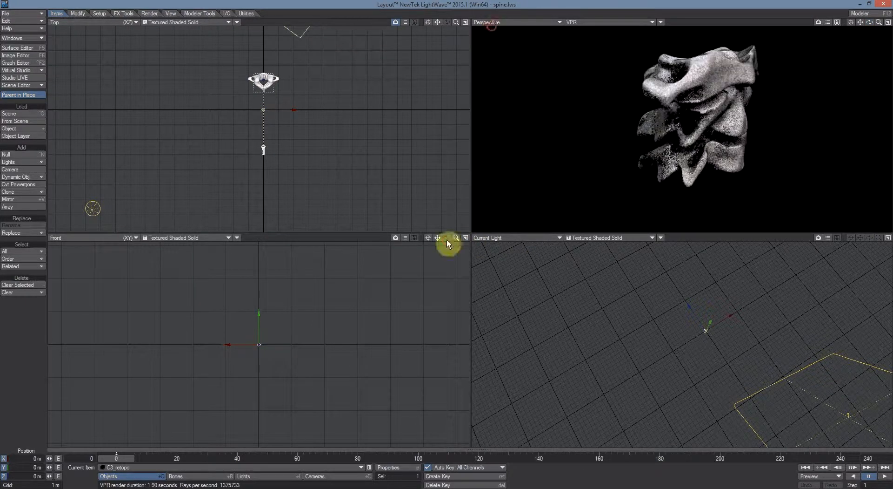
pyautogui.click(492, 24)
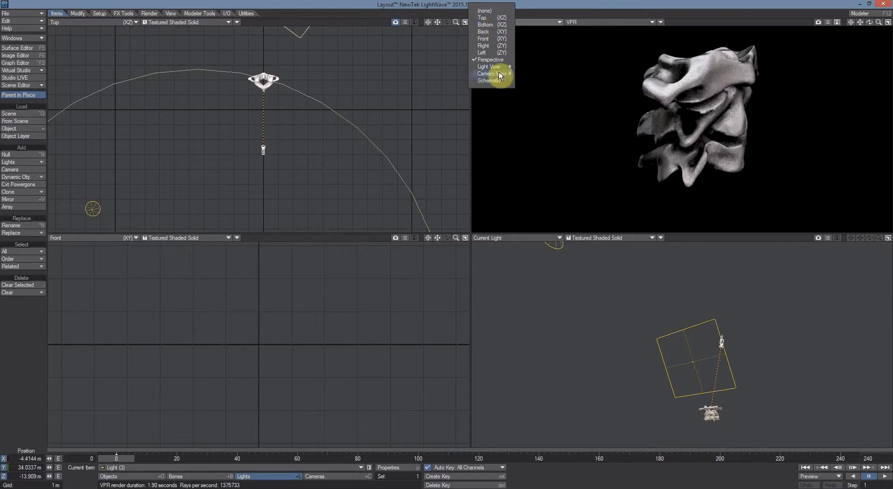
pyautogui.moveTo(498, 73)
pyautogui.click(537, 72)
pyautogui.click(501, 22)
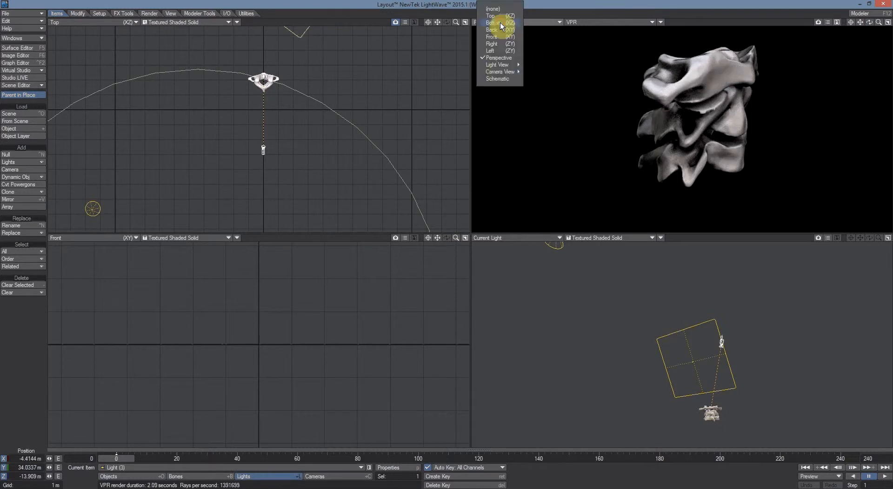
pyautogui.click(549, 71)
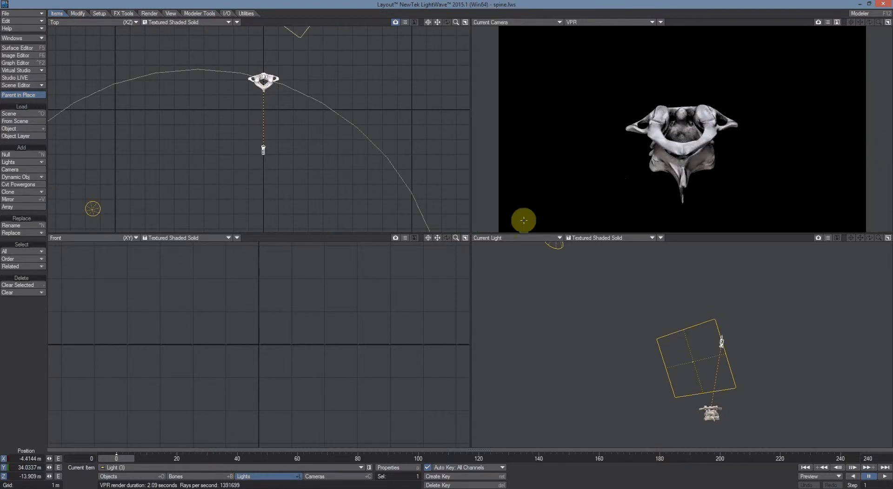
# Select the camera and lower it along its Y axis to about 1.21 m.
pyautogui.moveTo(127, 458)
pyautogui.mouseDown()
pyautogui.moveTo(848, 458)
pyautogui.moveTo(117, 458)
pyautogui.mouseUp()
pyautogui.click(262, 148)
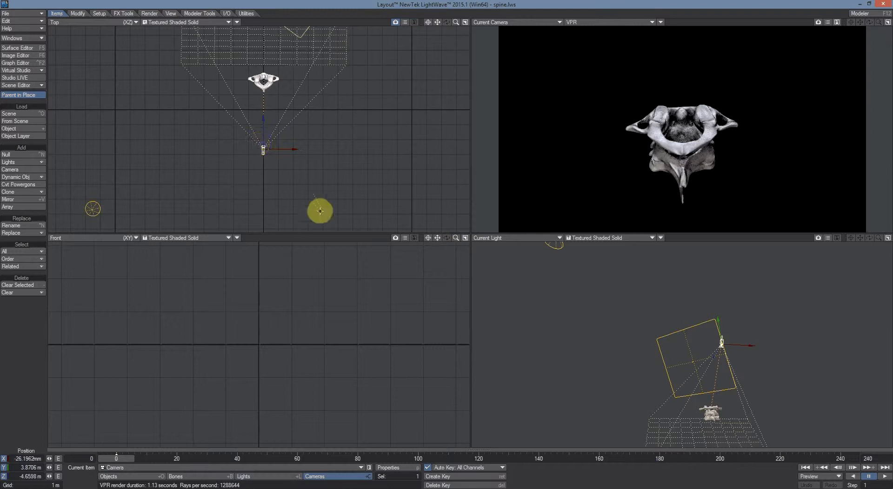
pyautogui.moveTo(719, 317); pyautogui.dragTo(454, 247)
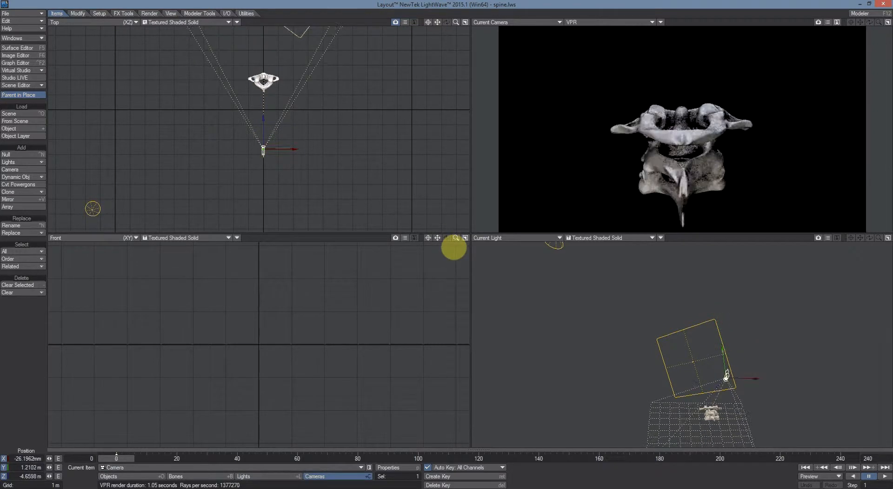
# Try the VPR render of the vertebrae with Draft Mode turned off in the VPR options.
pyautogui.moveTo(132, 456)
pyautogui.mouseDown()
pyautogui.moveTo(465, 246)
pyautogui.moveTo(425, 245)
pyautogui.moveTo(455, 245)
pyautogui.moveTo(426, 247)
pyautogui.moveTo(453, 247)
pyautogui.moveTo(132, 465)
pyautogui.mouseUp()
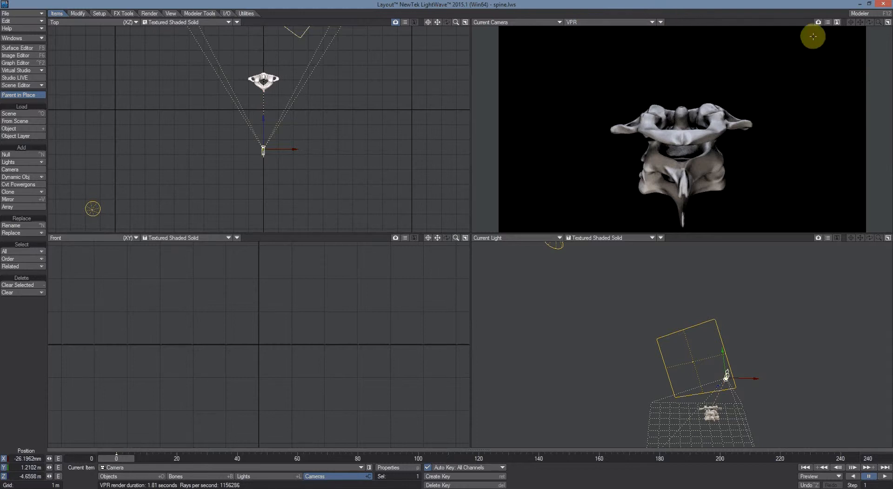
pyautogui.hotkey('shift', 'l')
pyautogui.click(829, 22)
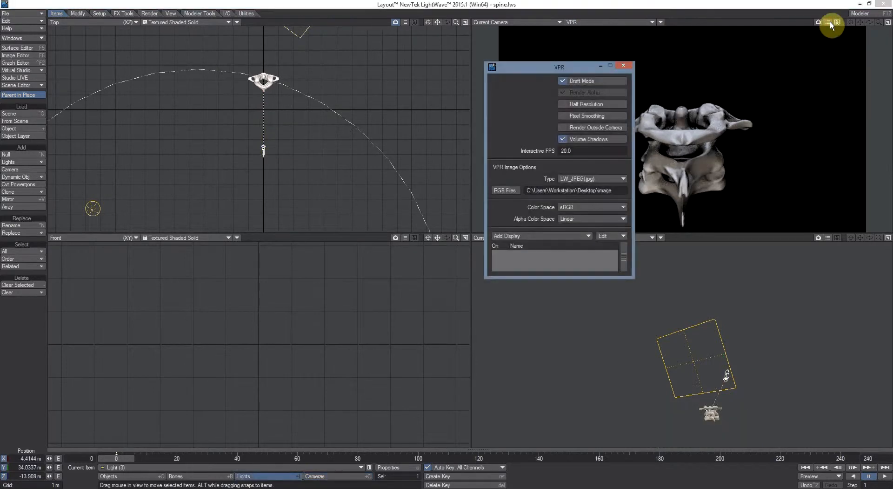
pyautogui.click(563, 80)
pyautogui.moveTo(574, 69); pyautogui.dragTo(420, 79)
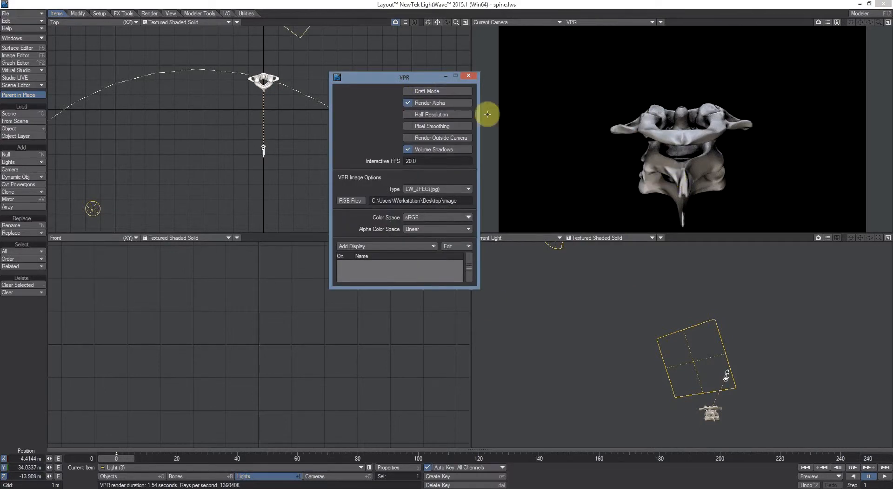
pyautogui.click(407, 91)
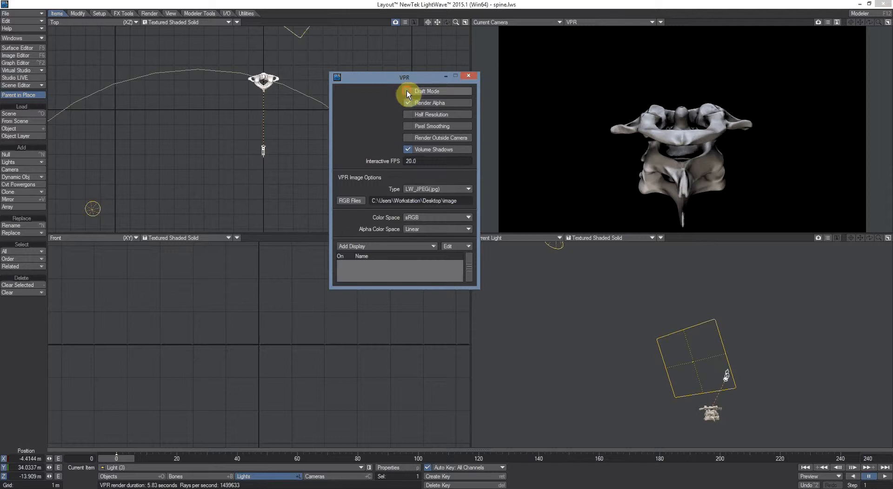
pyautogui.click(469, 75)
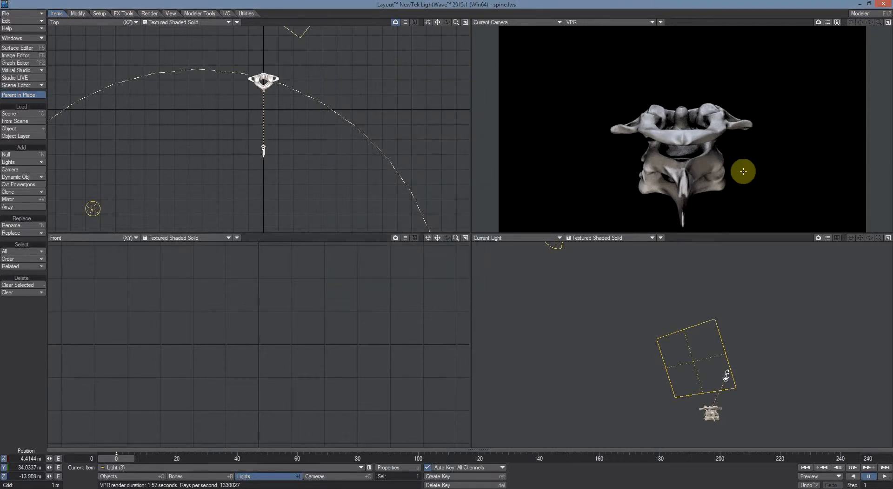
# Change the VPR viewport from the current camera's view to Perspective.
pyautogui.click(497, 22)
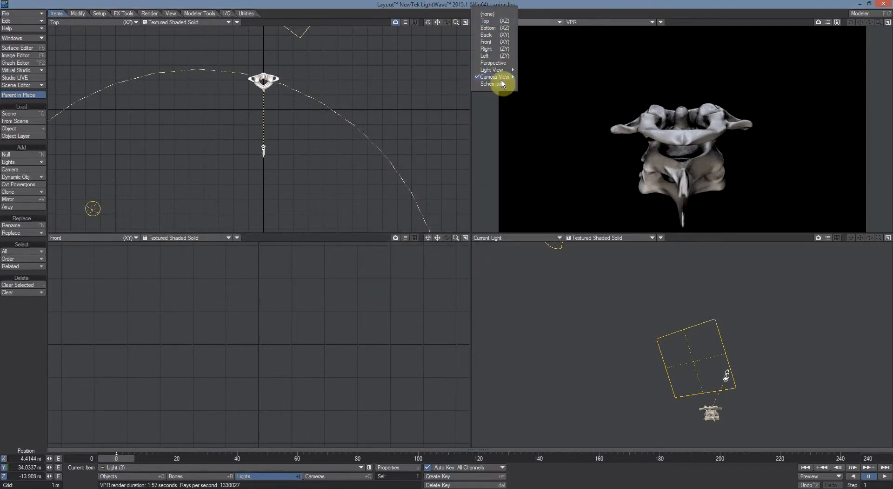
pyautogui.click(501, 65)
pyautogui.moveTo(869, 24); pyautogui.dragTo(457, 247)
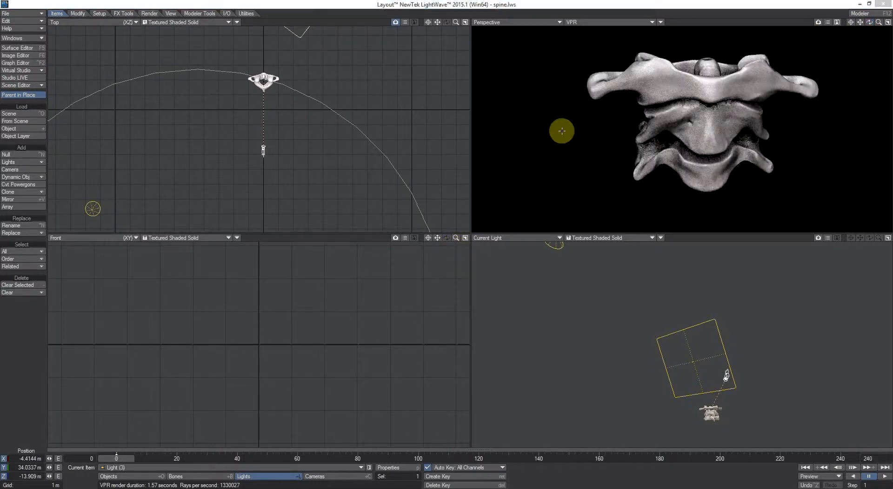
# Check the point and polygon counts in the scene statistics for spine.lws.
pyautogui.press('w')
pyautogui.moveTo(545, 136); pyautogui.dragTo(382, 88)
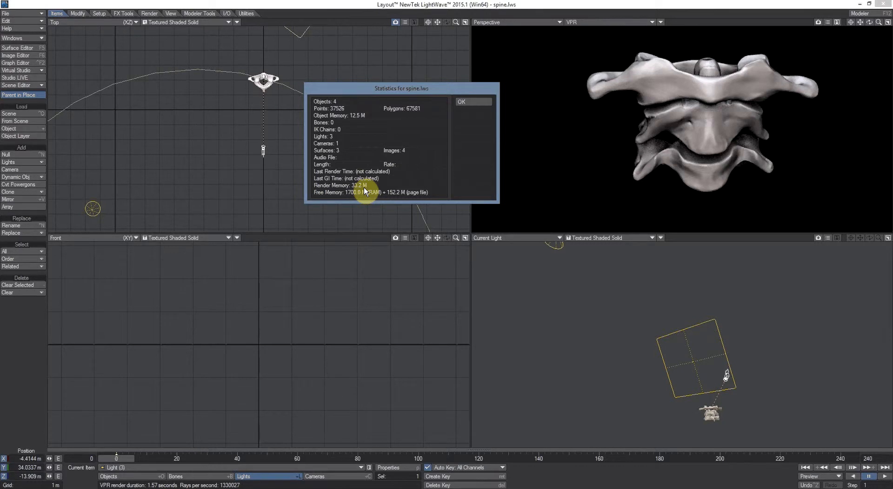
pyautogui.click(471, 102)
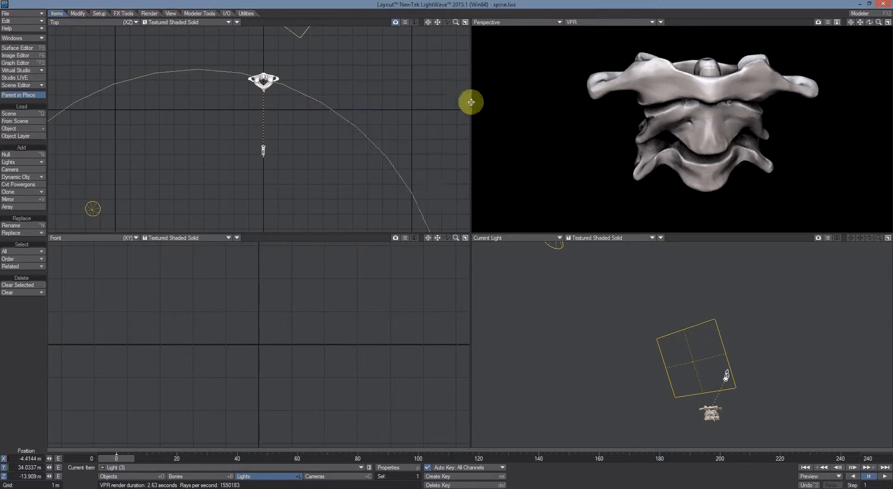
# Save the scene over the existing spine.lws on the Desktop.
pyautogui.click(32, 11)
pyautogui.moveTo(32, 10)
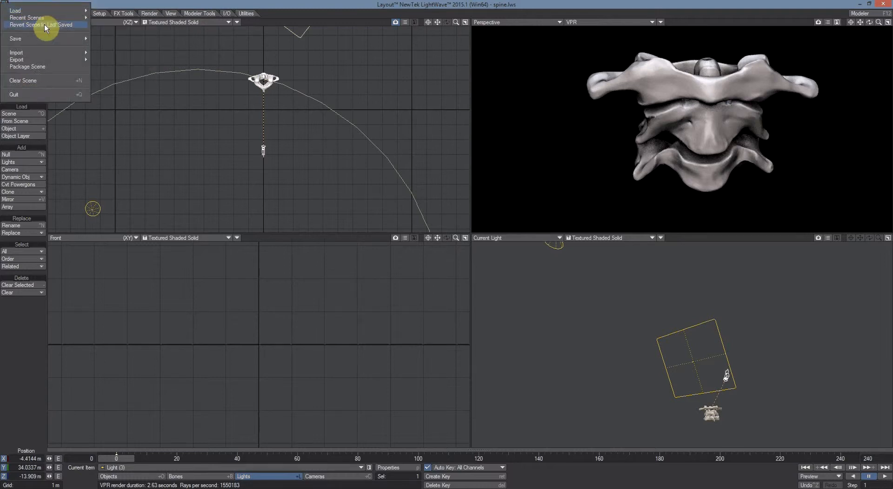
pyautogui.moveTo(41, 38)
pyautogui.click(119, 39)
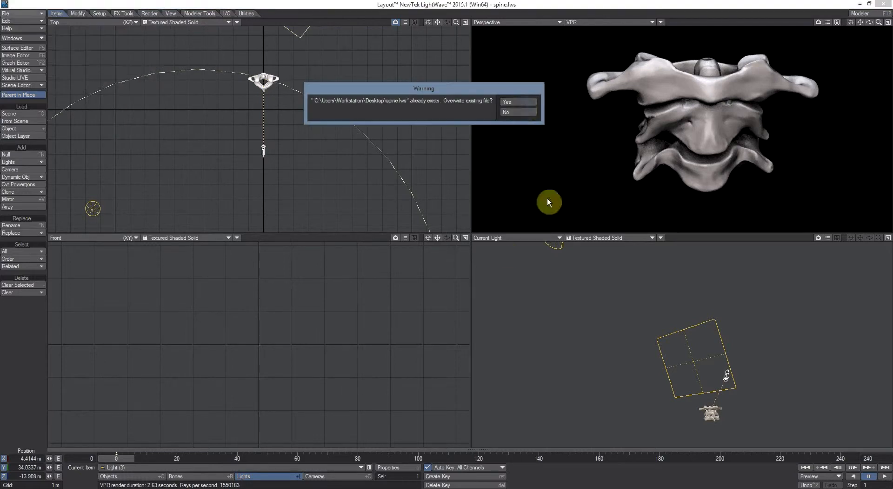
pyautogui.click(517, 104)
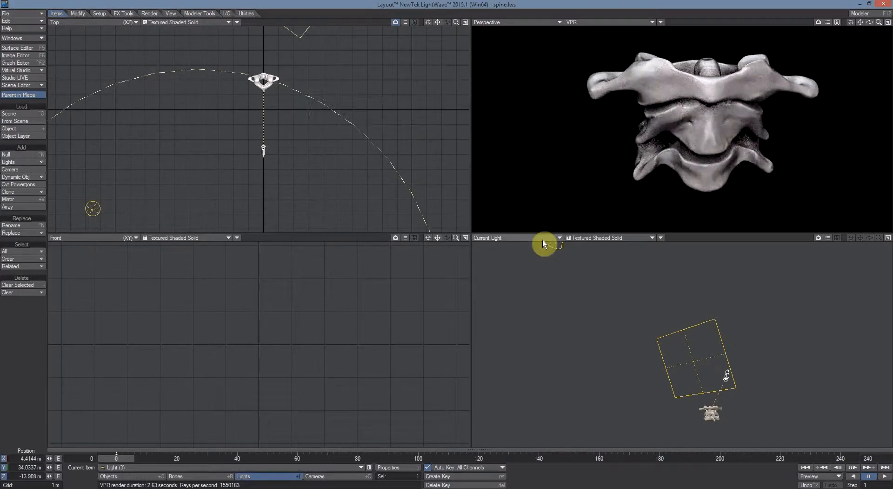
# Clear the spine scene without saving the modified C2_retopo object.
pyautogui.click(11, 14)
pyautogui.moveTo(13, 18)
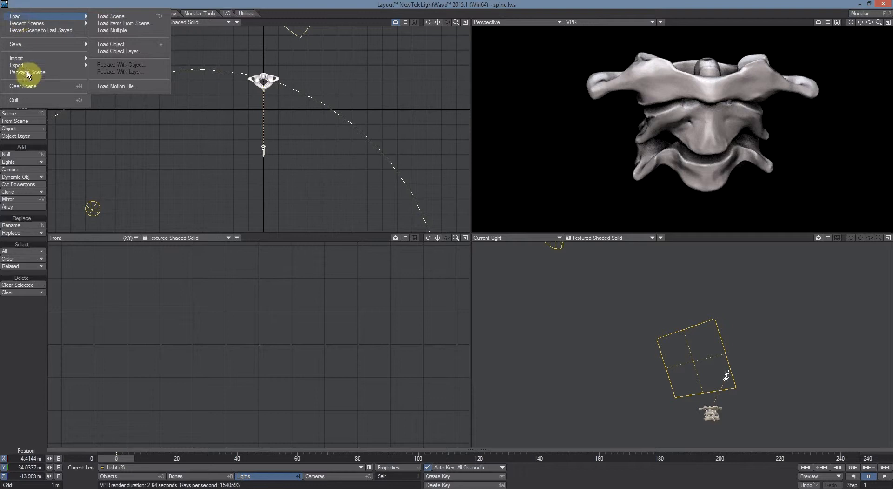
pyautogui.click(56, 87)
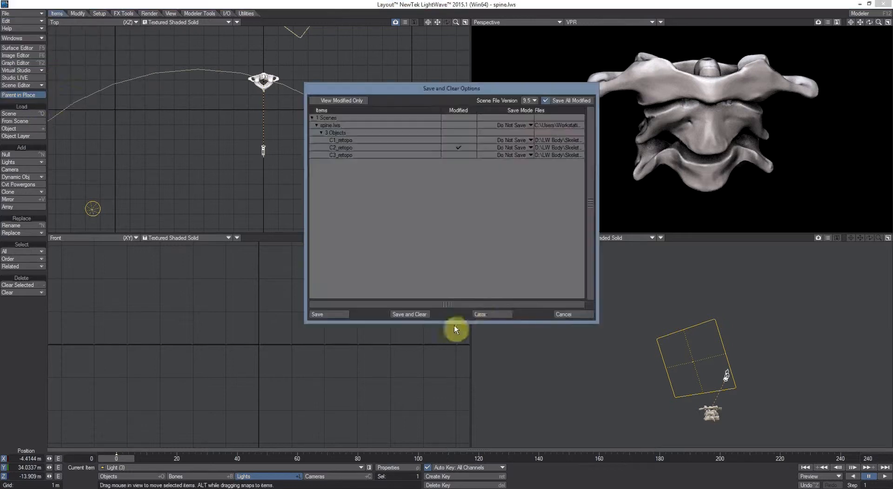
pyautogui.click(486, 315)
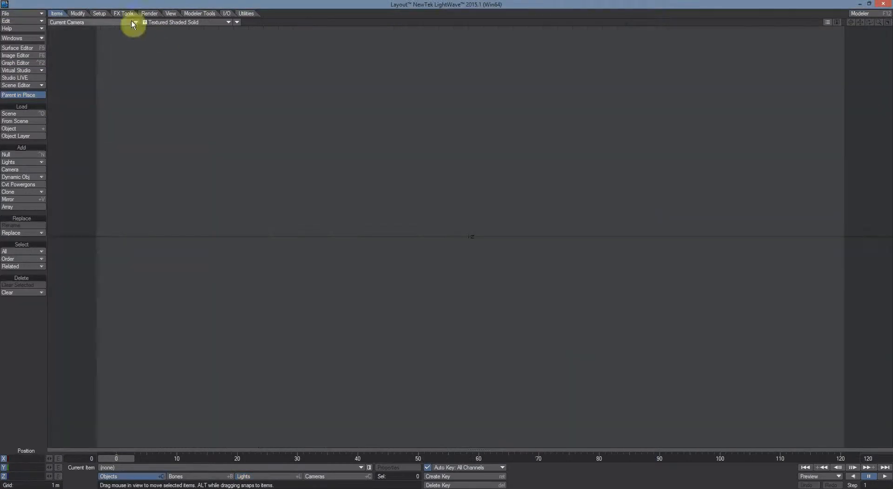
# Load the skeleton.lws scene from the recently used scenes.
pyautogui.click(17, 14)
pyautogui.moveTo(19, 16)
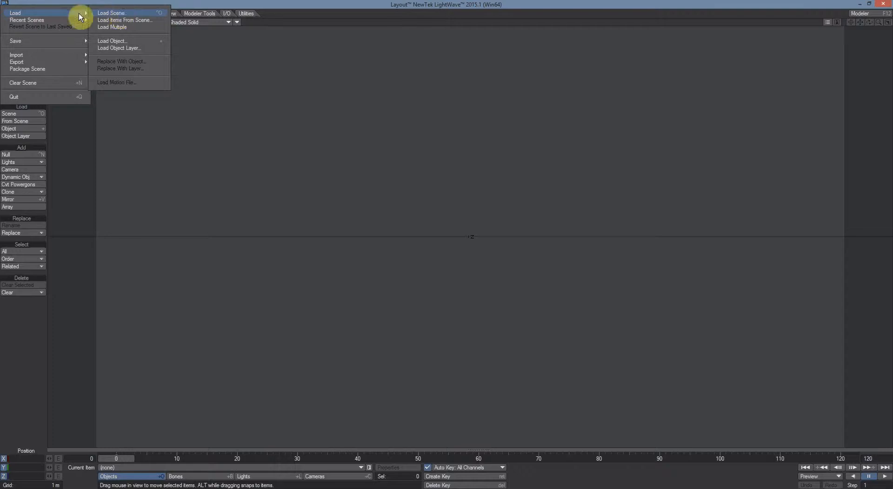
pyautogui.moveTo(60, 20)
pyautogui.click(111, 26)
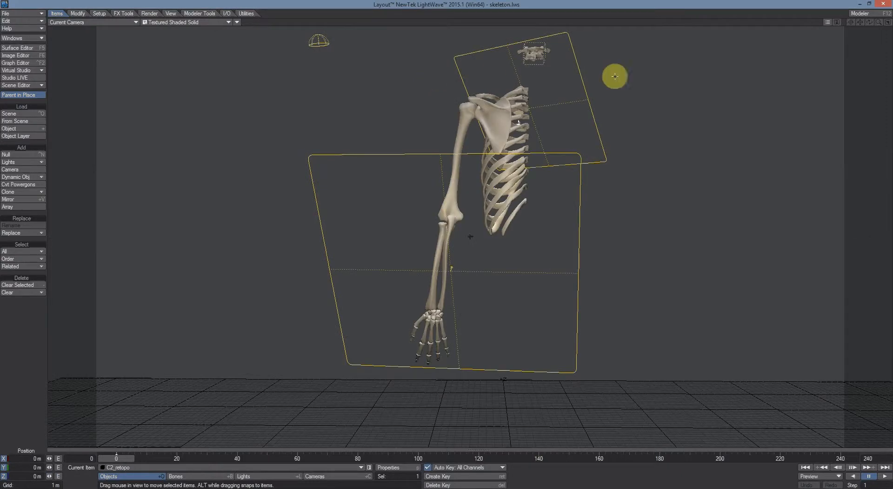
# Load the object C3_retopo.lwo from the Spine folder into the skeleton scene.
pyautogui.click(18, 14)
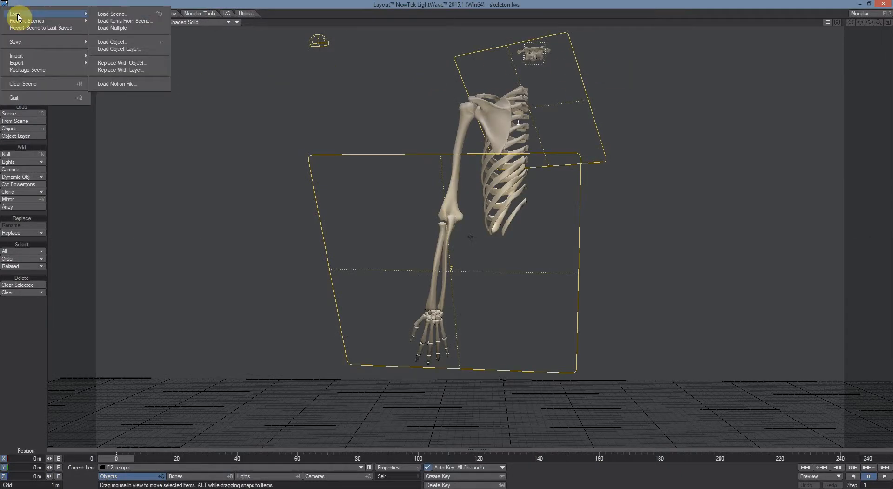
pyautogui.click(120, 43)
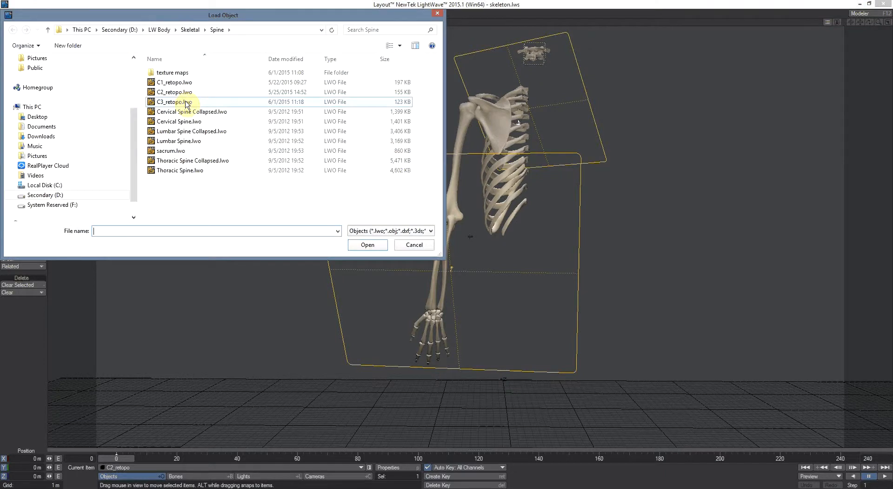
pyautogui.click(185, 101)
pyautogui.click(368, 245)
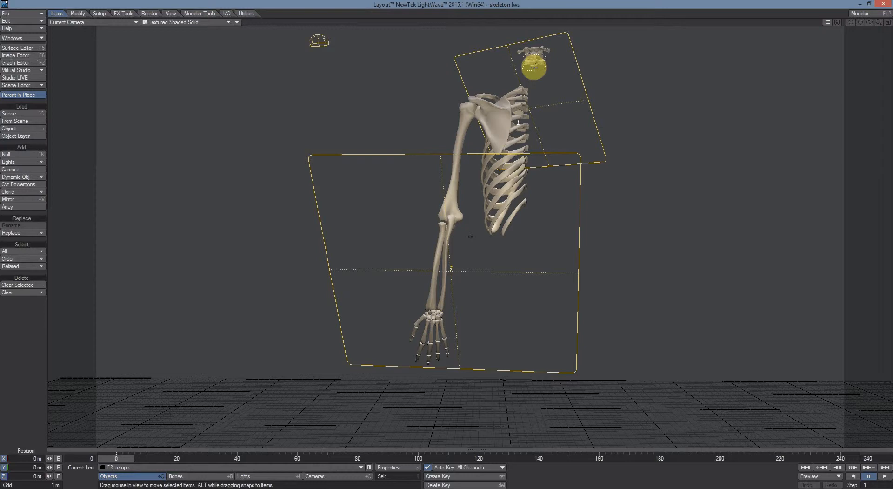
# Check the statistics for skeleton.lws and scrub the animation to frame 98.
pyautogui.press('w')
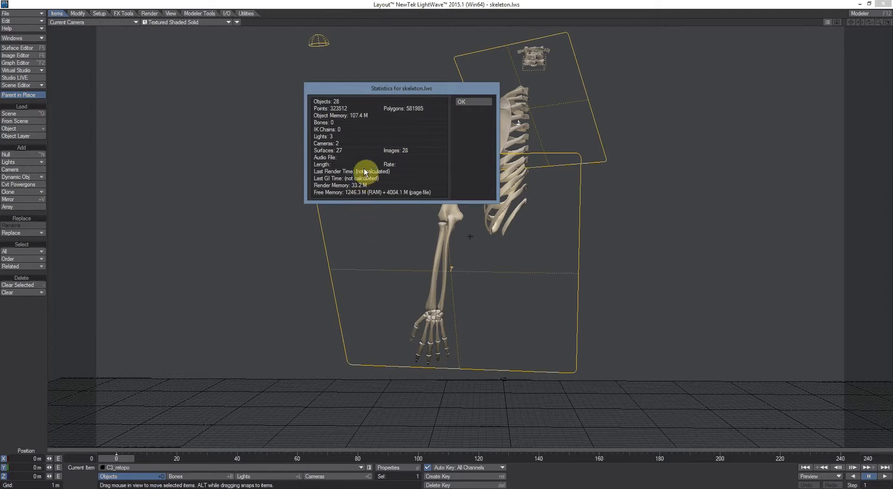
pyautogui.click(470, 102)
pyautogui.moveTo(119, 456); pyautogui.dragTo(171, 457)
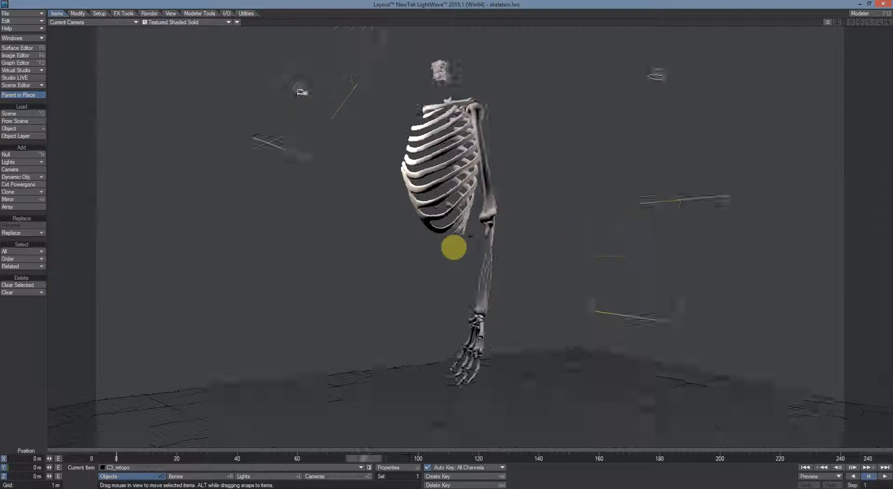
pyautogui.moveTo(364, 458); pyautogui.dragTo(412, 458)
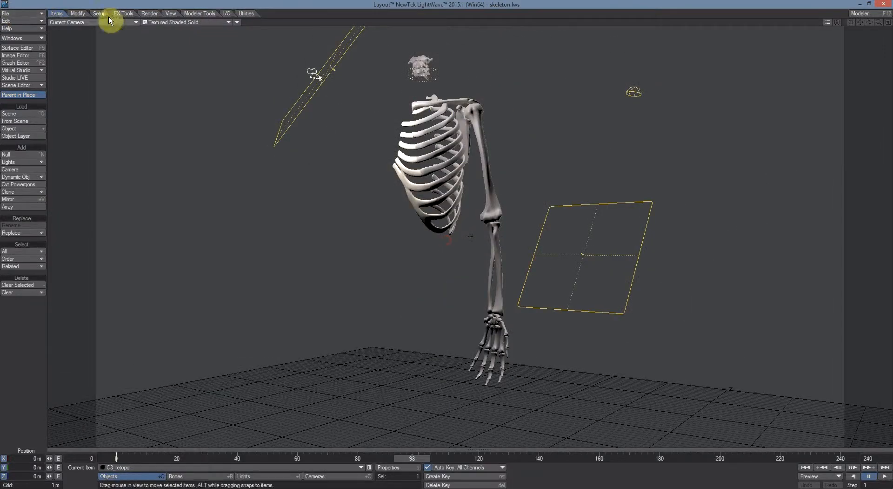
# Preview the skeleton through the camera with VPR, scrubbing the animation to frames 108 and 123.
pyautogui.click(152, 21)
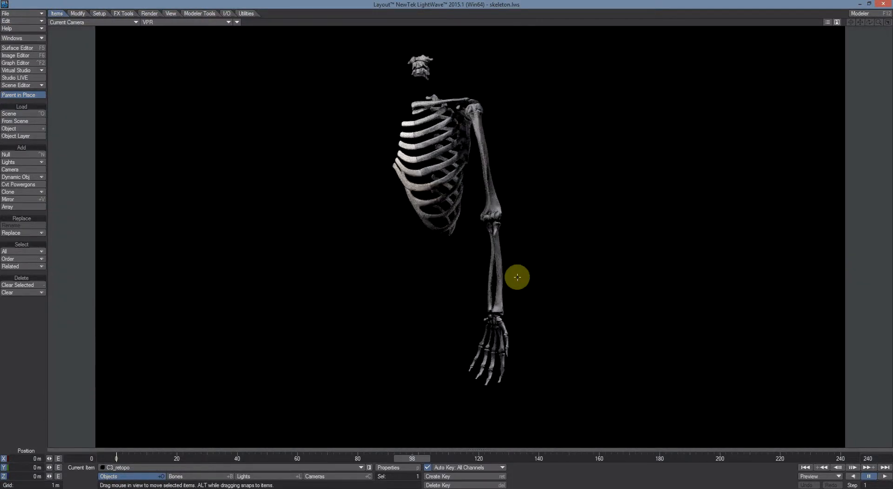
pyautogui.moveTo(416, 460); pyautogui.dragTo(450, 460)
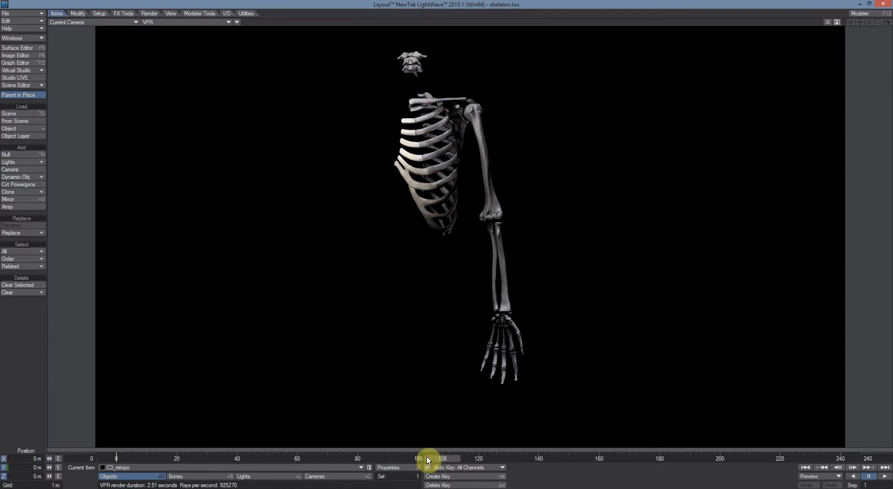
pyautogui.click(442, 460)
pyautogui.moveTo(448, 461); pyautogui.dragTo(487, 460)
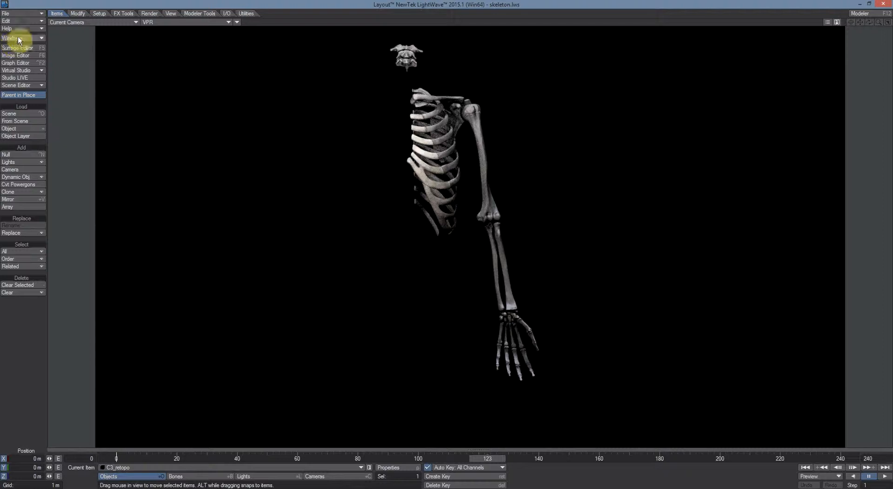
# Save the scene over the existing skeleton.lws on the Desktop.
pyautogui.click(30, 16)
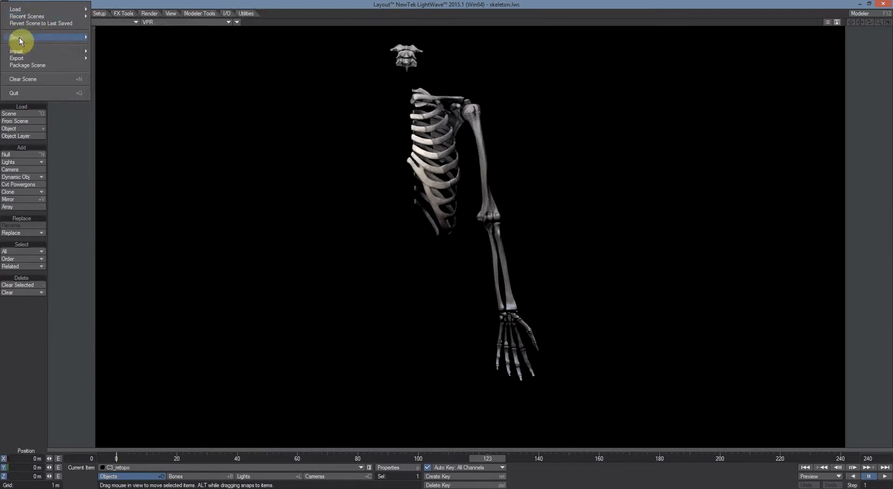
pyautogui.moveTo(19, 38)
pyautogui.click(101, 37)
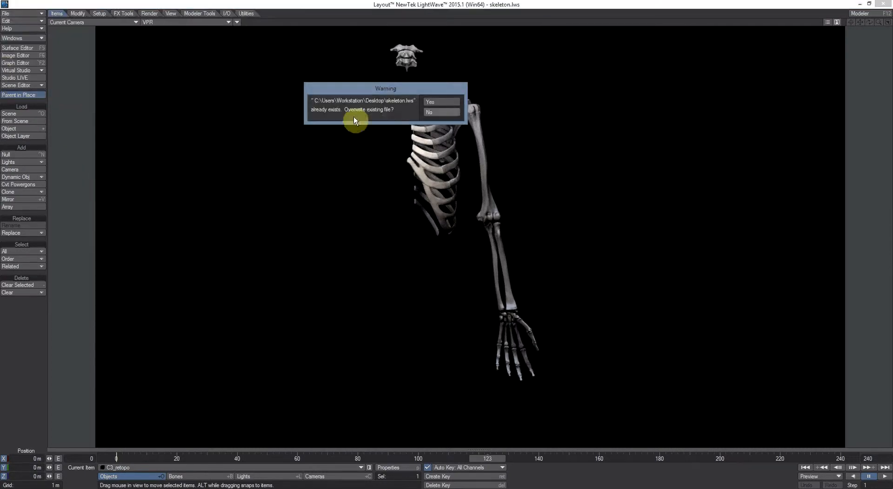
pyautogui.click(429, 103)
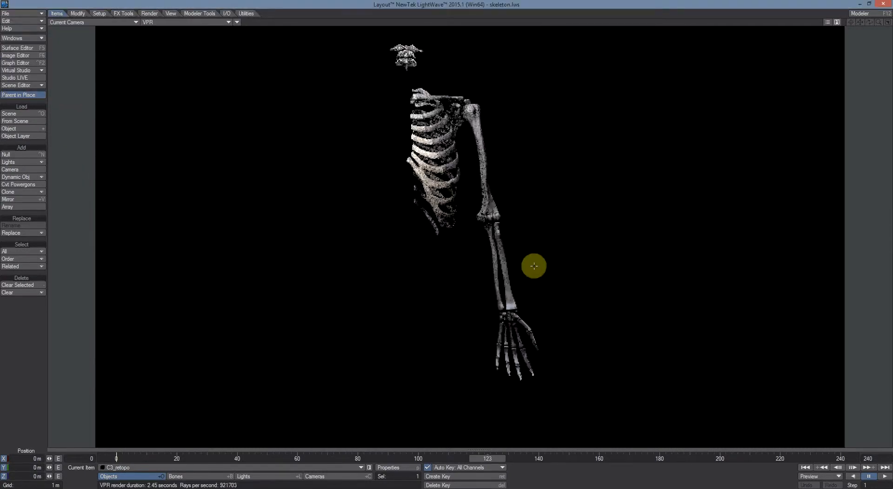
# Show the camera view as Textured Shaded Solid Wireframe and scrub the animation to frame 84.
pyautogui.click(171, 21)
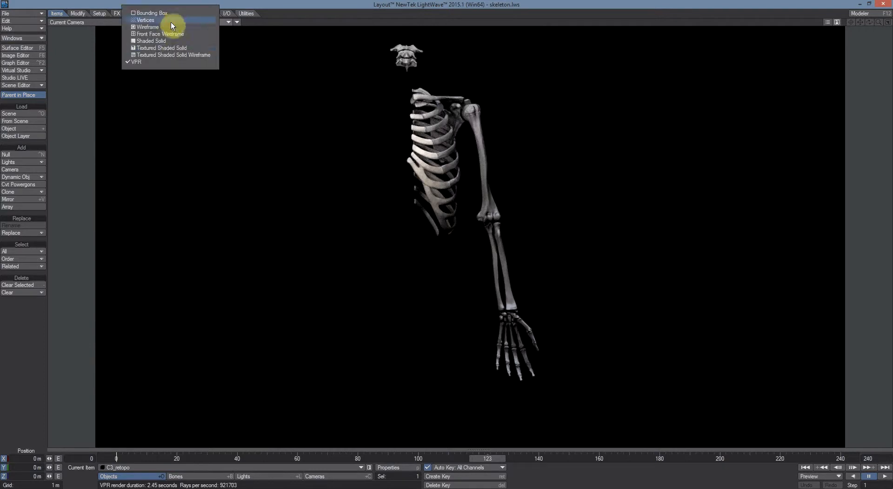
pyautogui.click(169, 55)
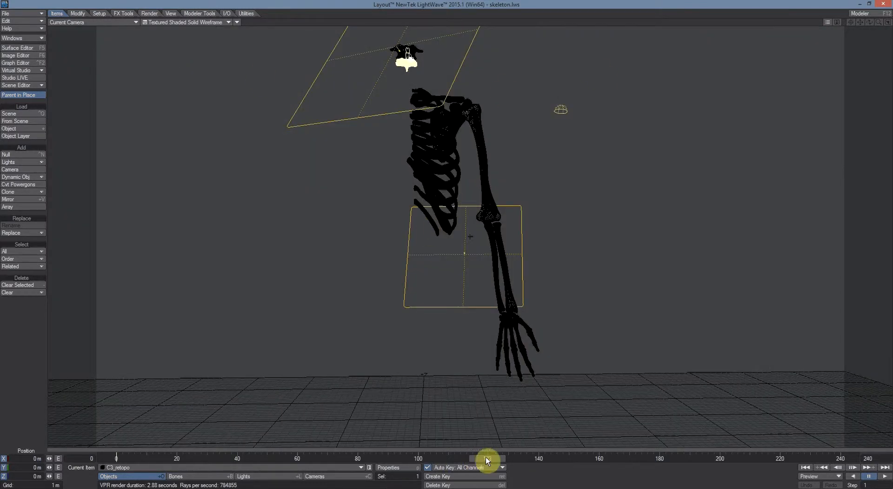
pyautogui.moveTo(486, 458); pyautogui.dragTo(117, 458)
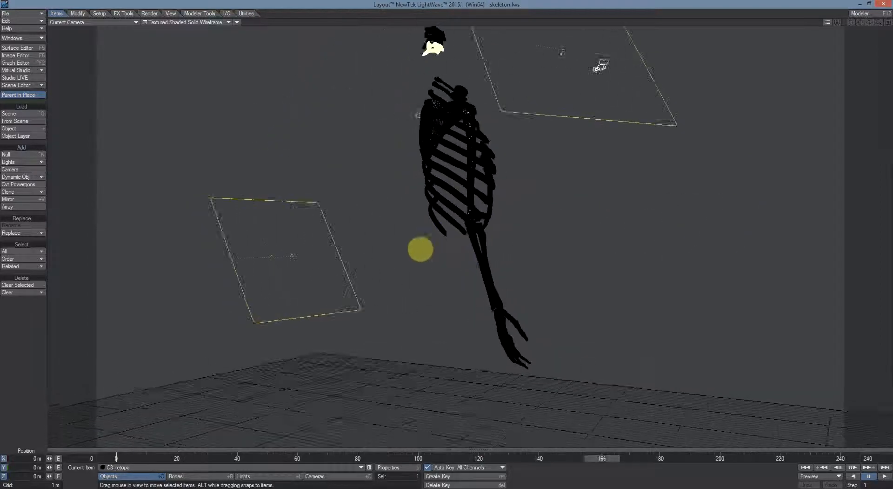
# Examine the skeleton's separate objects by selecting the left sixth rib, costal cartilage, ulna, carpals and fourth digit in turn.
pyautogui.click(437, 168)
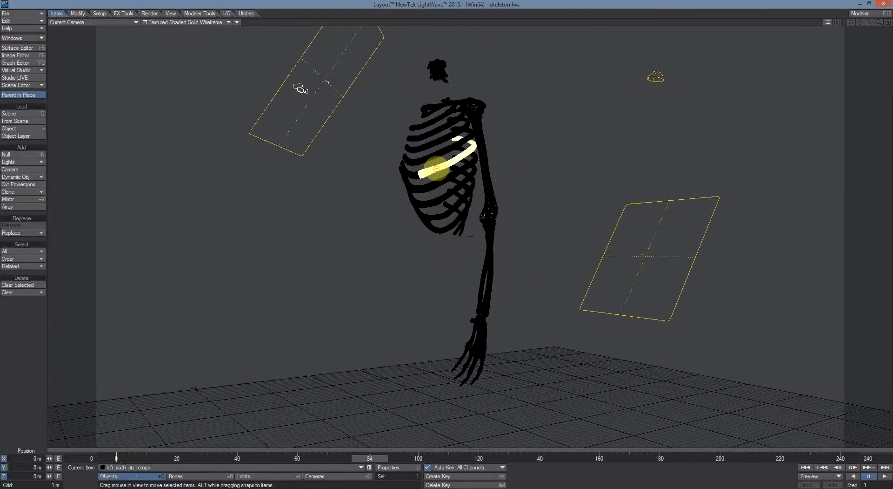
pyautogui.click(414, 161)
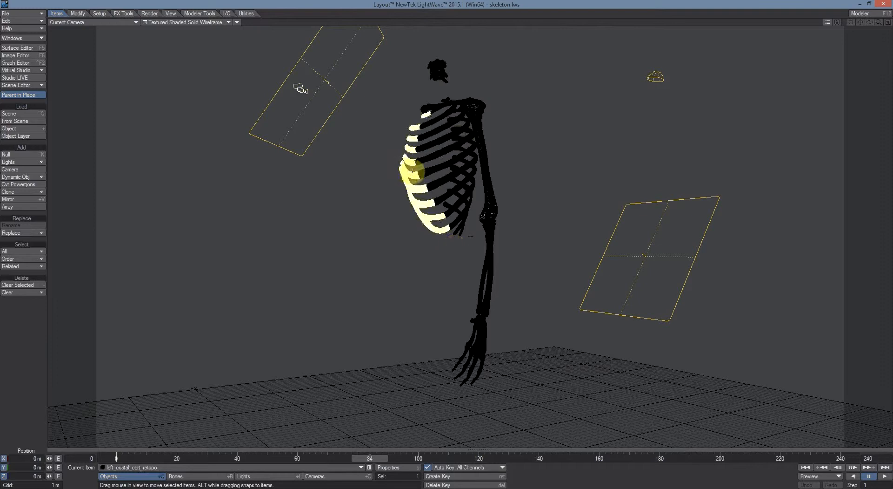
pyautogui.click(487, 170)
pyautogui.click(487, 270)
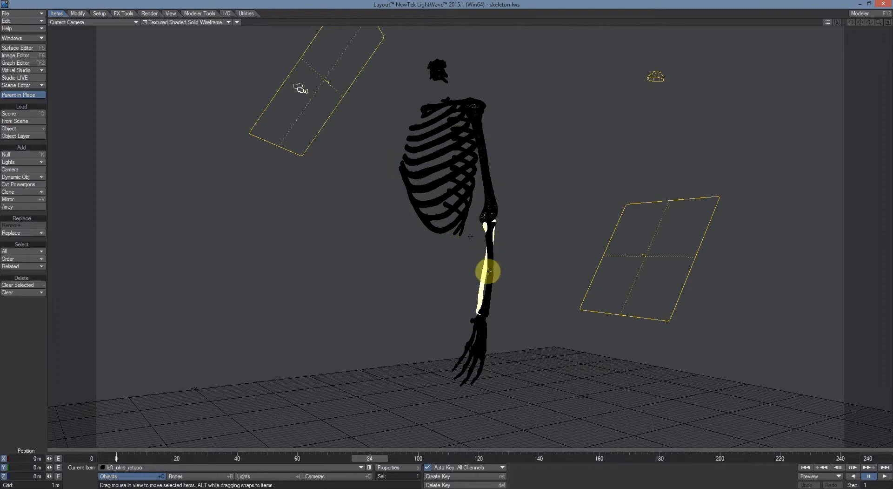
pyautogui.click(488, 271)
pyautogui.click(475, 326)
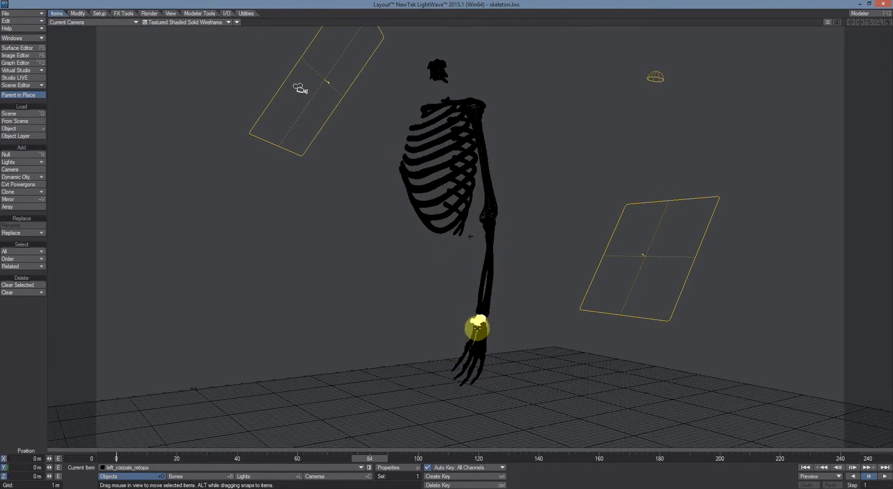
pyautogui.click(479, 335)
pyautogui.click(477, 337)
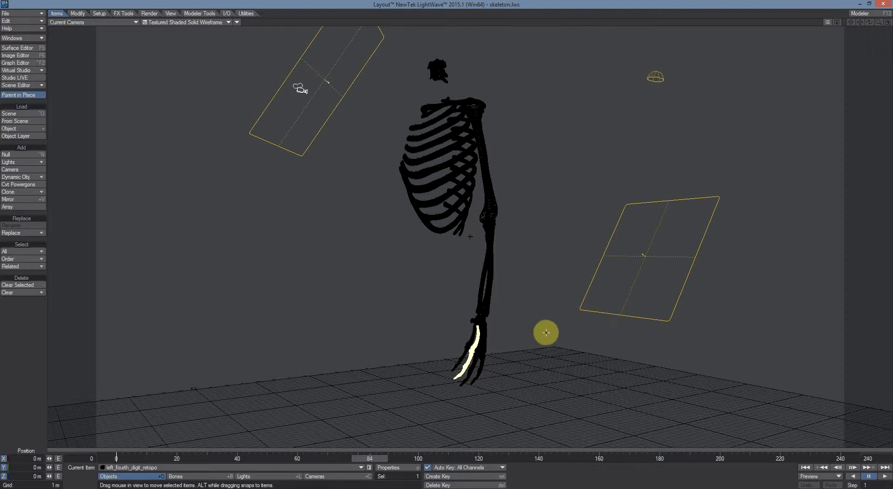
pyautogui.click(579, 359)
pyautogui.click(622, 193)
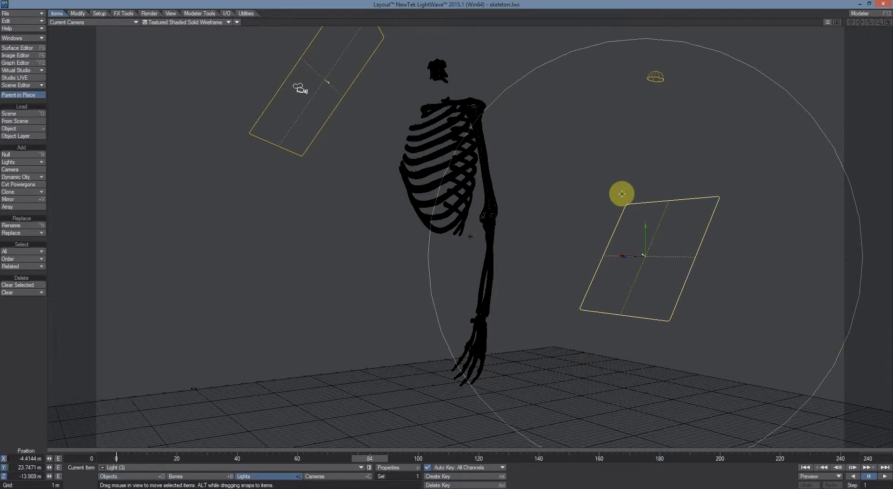